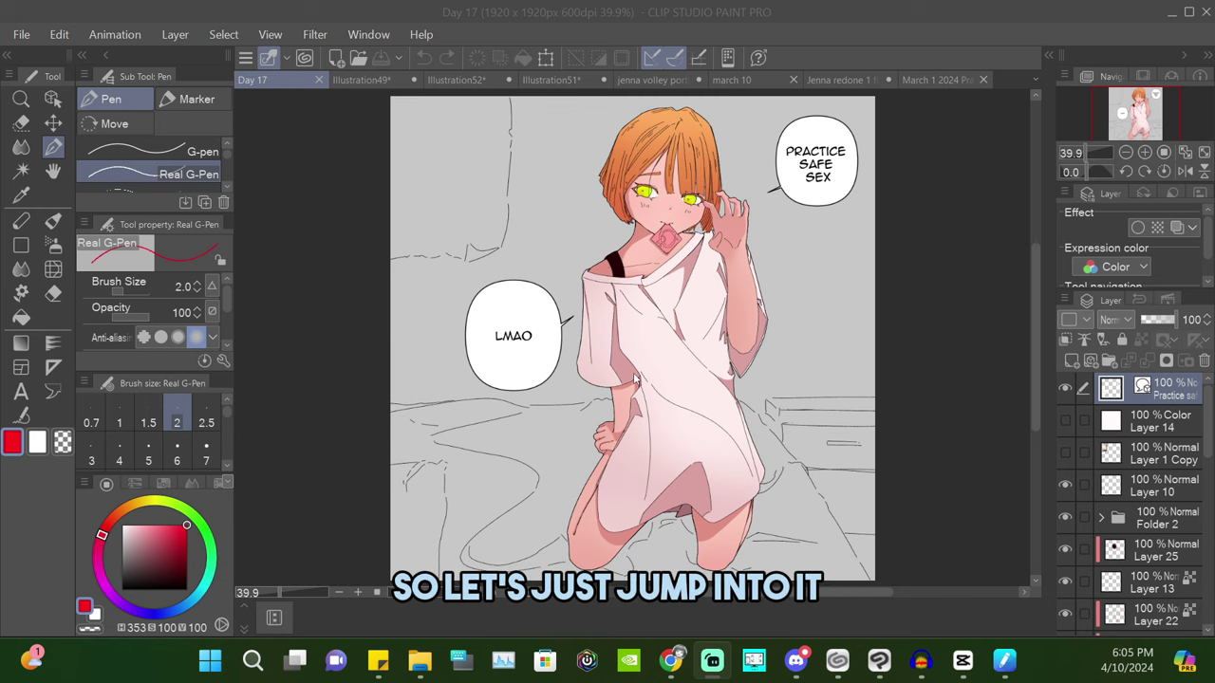
Switch to the Illustration52 canvas and delete both of its old sketch layers, leaving only the paper.
click(457, 79)
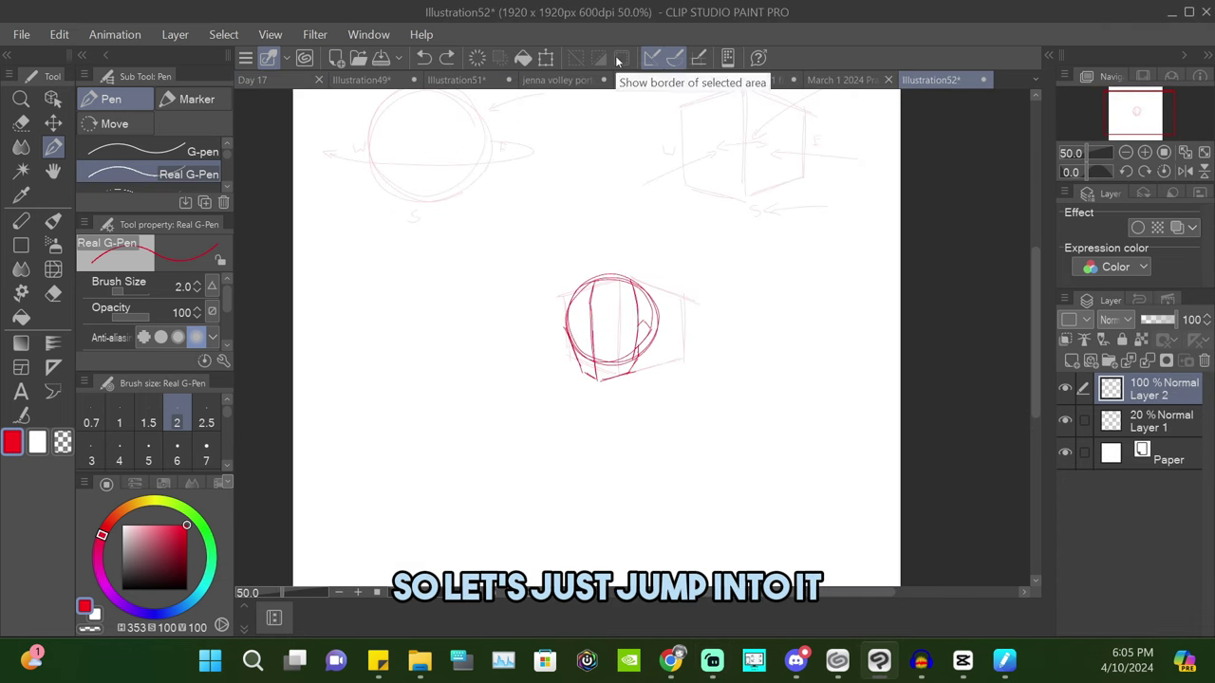
click(570, 80)
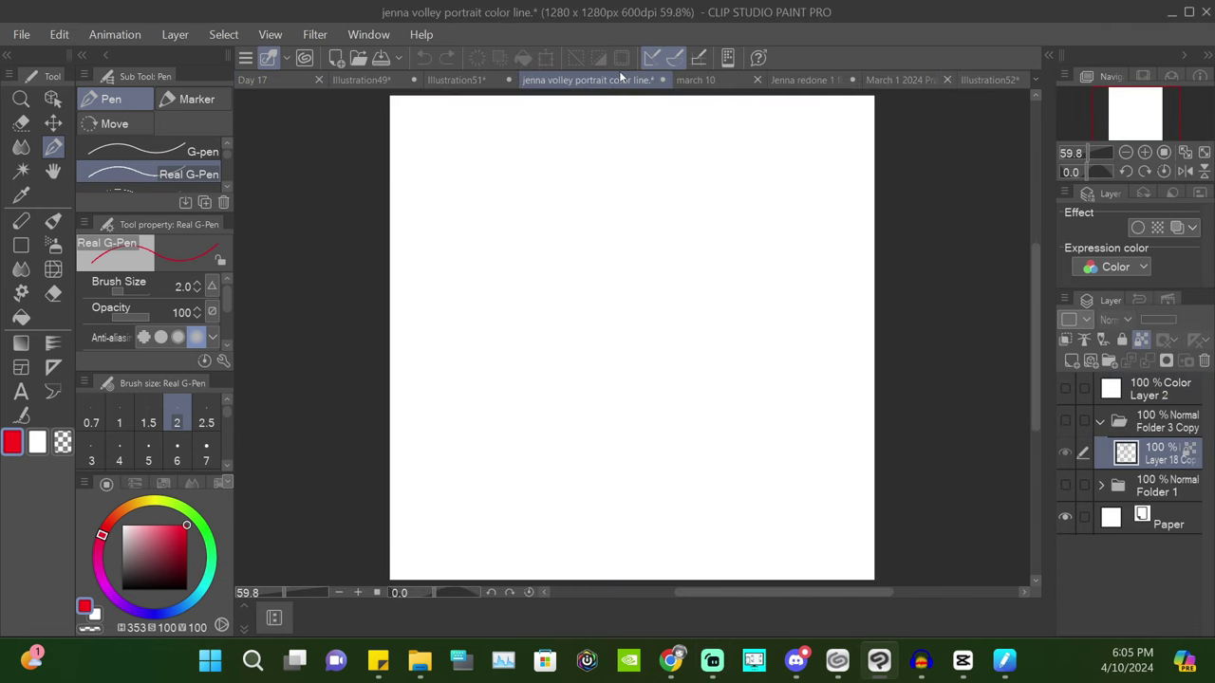
click(987, 80)
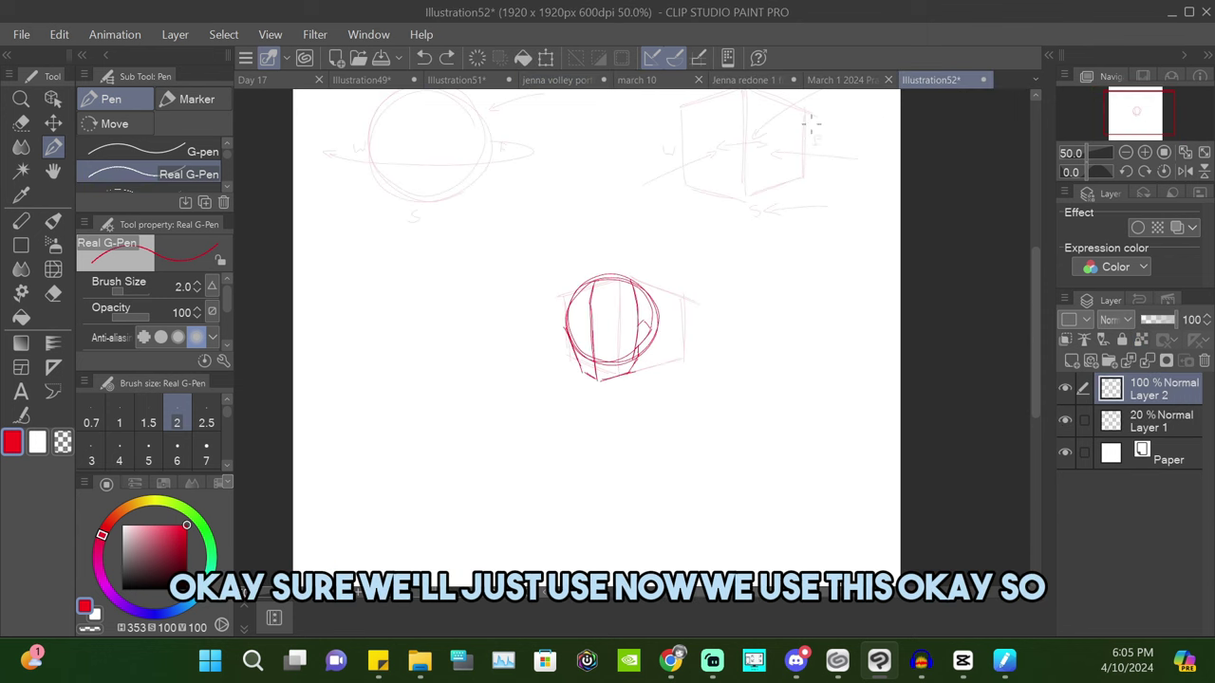
click(1204, 361)
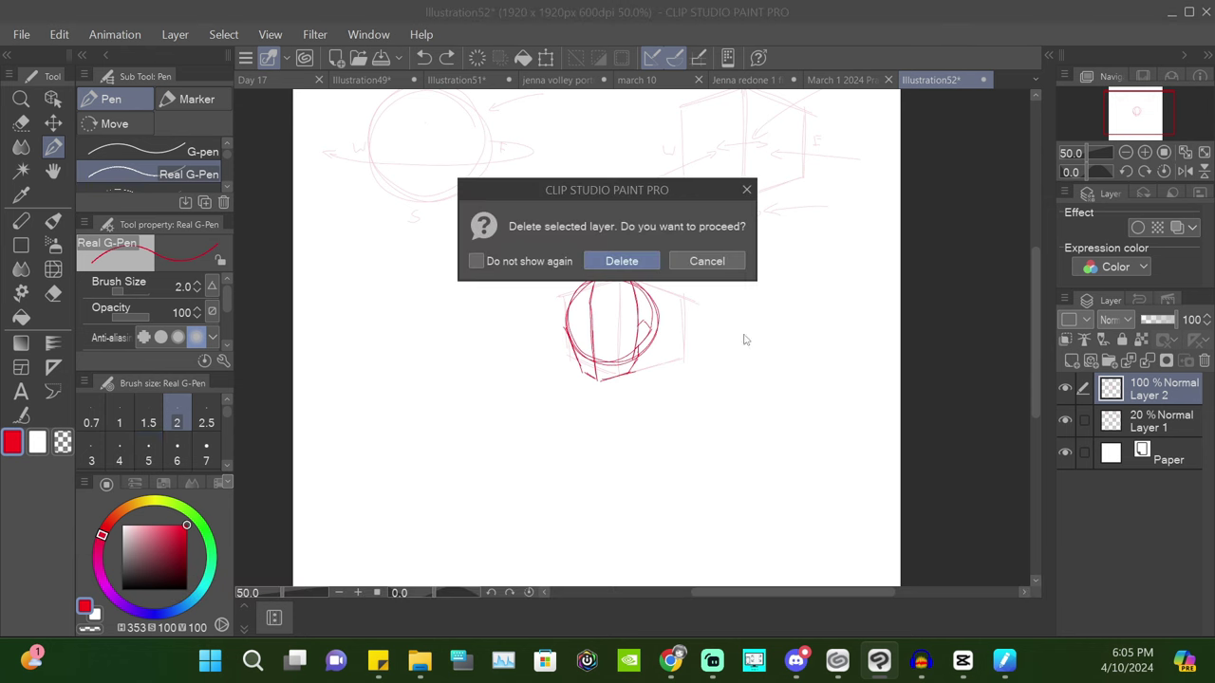
key(Return)
click(1203, 361)
key(Return)
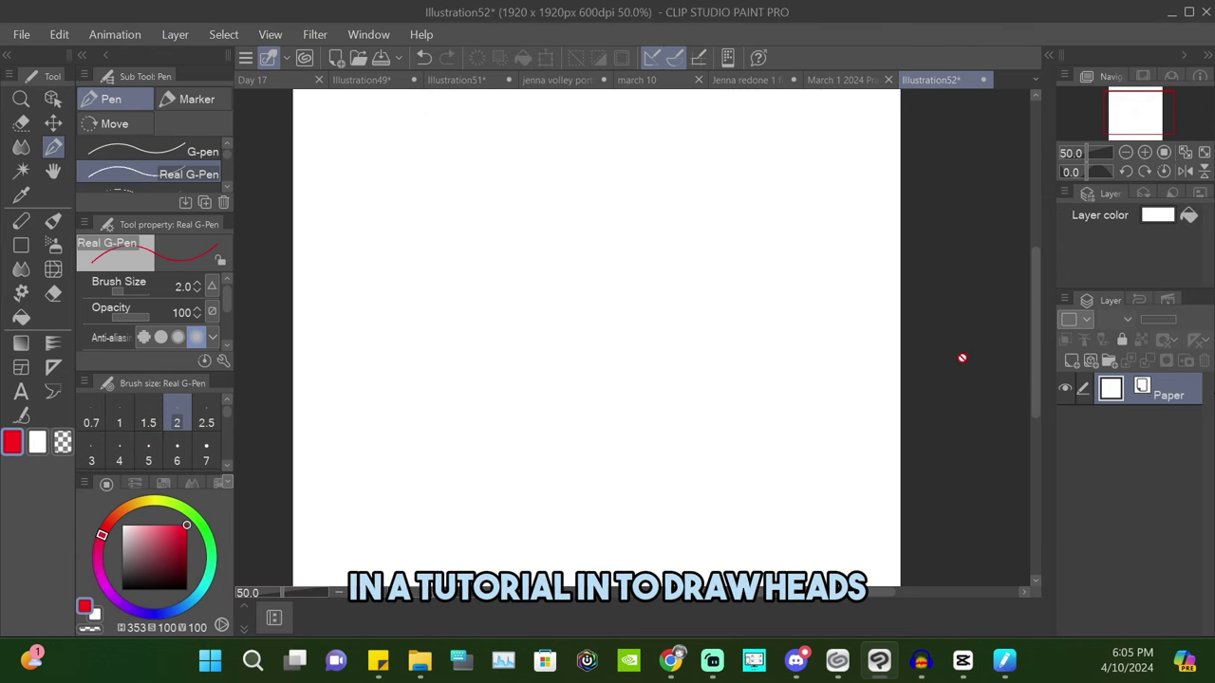
Add a new layer and sketch a large circle in the upper left of the canvas with the Real G-Pen in red.
click(1072, 361)
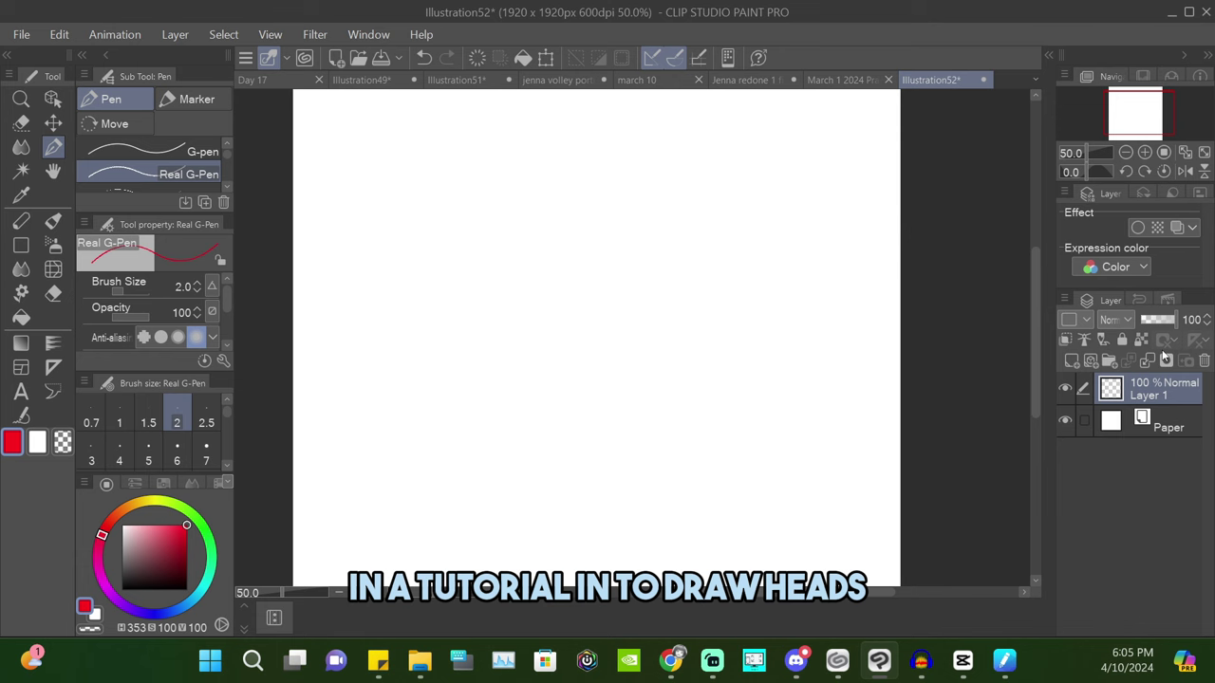
click(53, 170)
drag(516, 208, 520, 258)
click(53, 147)
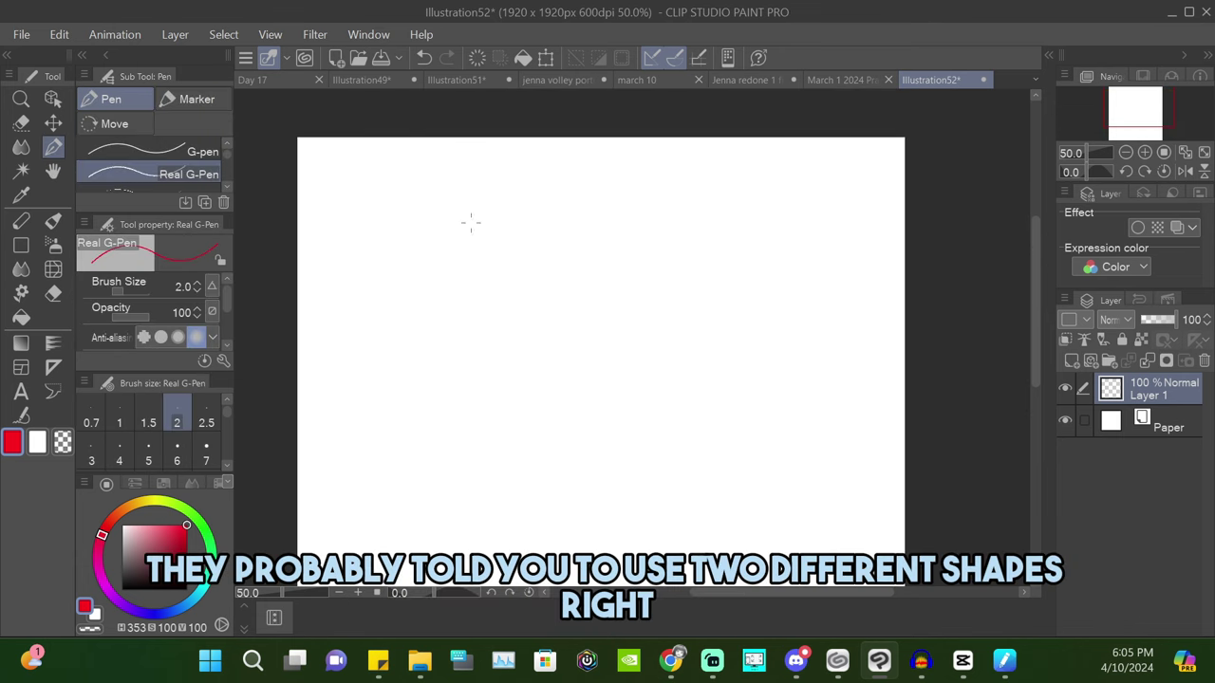
mouse_move(500, 209)
mouse_down()
mouse_move(436, 293)
mouse_move(441, 175)
mouse_move(505, 266)
mouse_move(408, 201)
mouse_move(520, 248)
mouse_move(511, 190)
mouse_up()
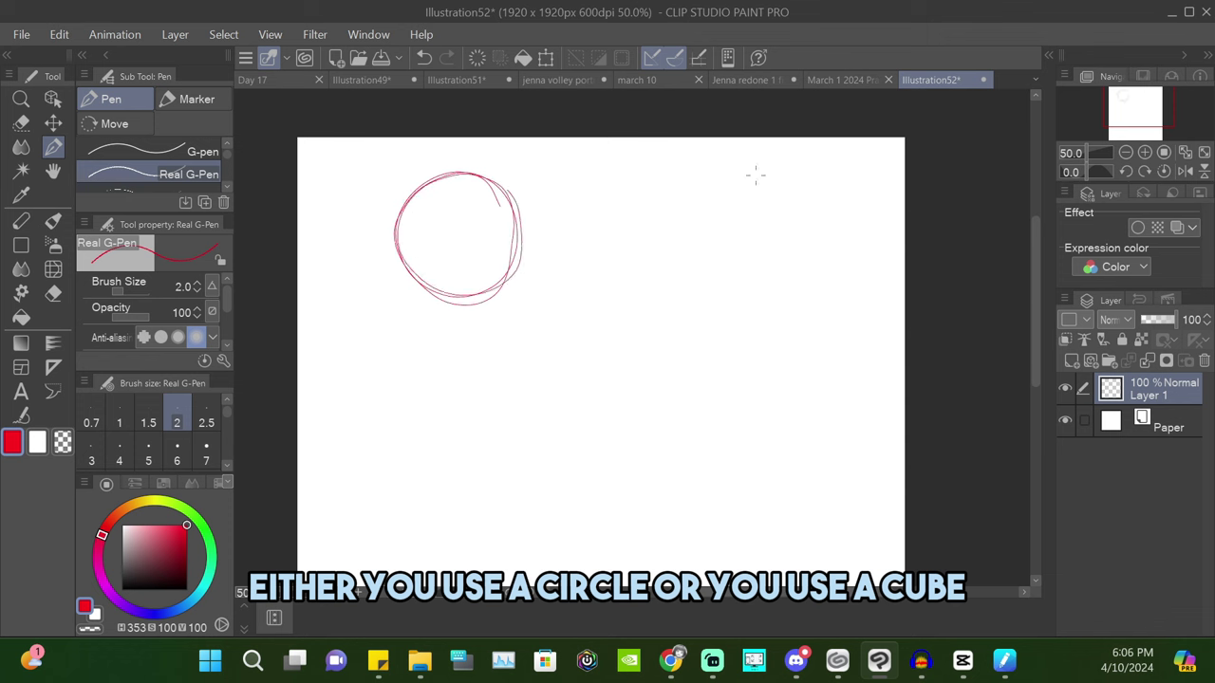
Sketch a cube seen from its corner in the upper right of the canvas, with a small arrow pointing at its upper right edge.
mouse_move(766, 182)
mouse_down()
mouse_move(768, 252)
mouse_move(768, 178)
mouse_move(770, 291)
mouse_move(770, 190)
mouse_move(726, 200)
mouse_move(841, 206)
mouse_up()
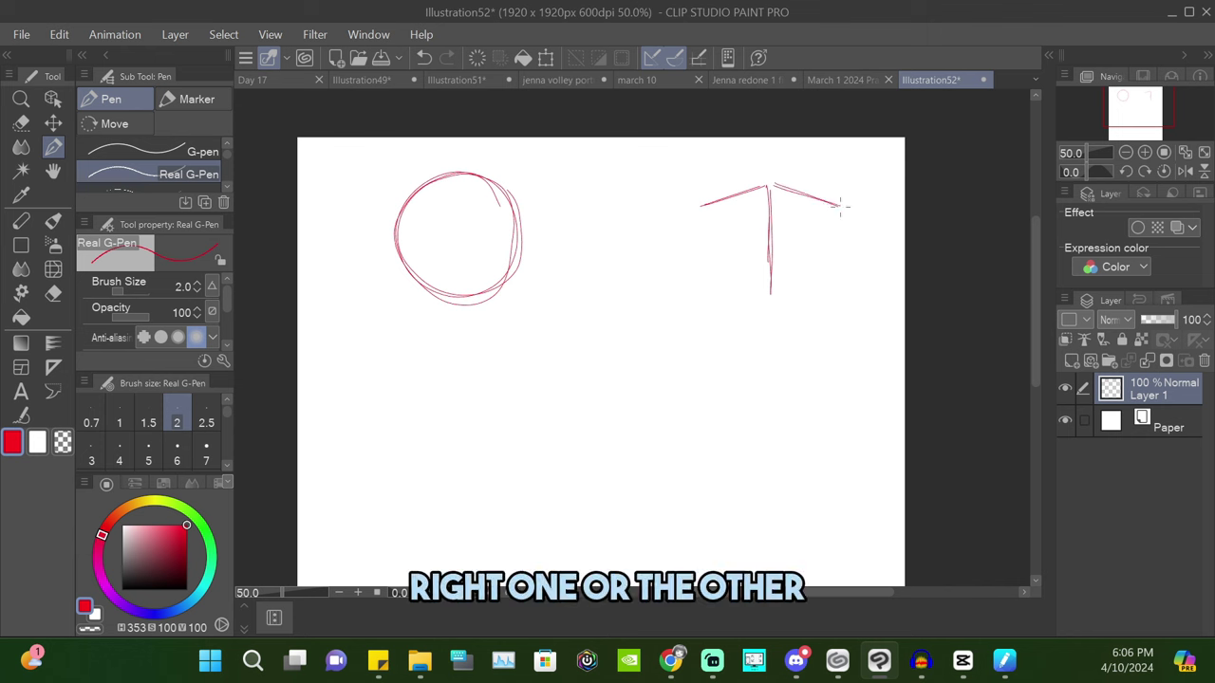
drag(772, 293, 836, 270)
mouse_move(836, 207)
mouse_down()
mouse_move(834, 276)
mouse_move(835, 254)
mouse_up()
mouse_move(700, 208)
mouse_down()
mouse_move(705, 281)
mouse_move(702, 240)
mouse_move(774, 296)
mouse_move(806, 284)
mouse_up()
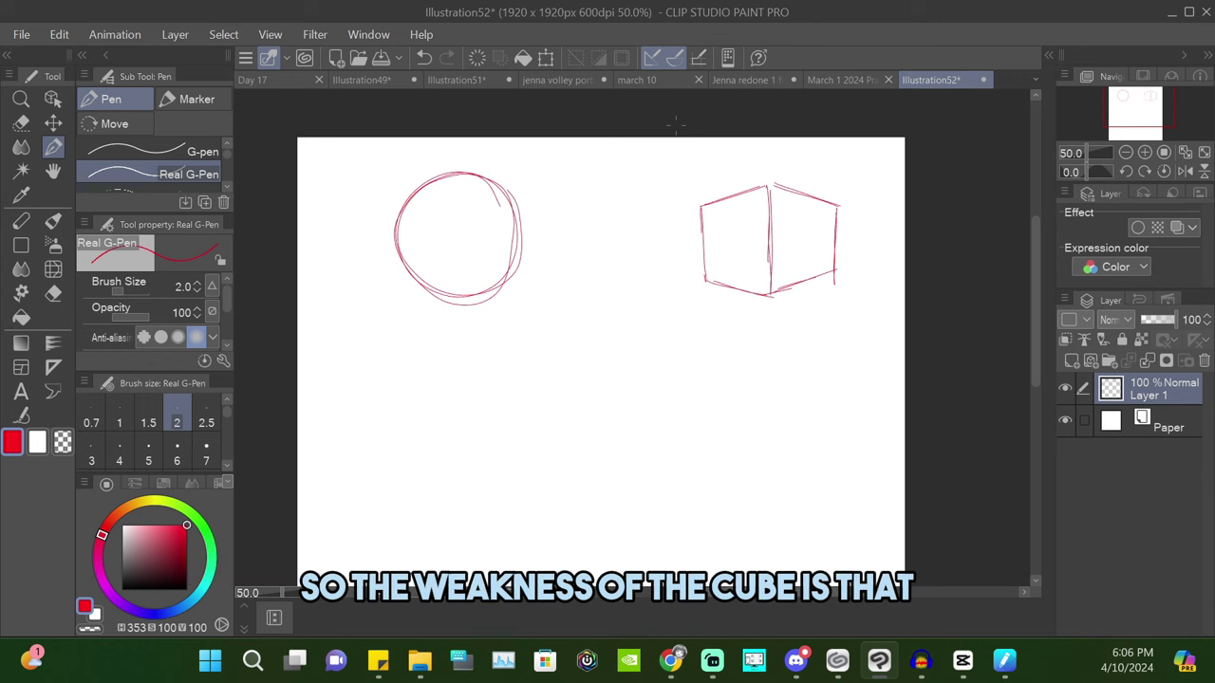
mouse_move(852, 167)
mouse_down()
mouse_move(822, 183)
mouse_move(835, 186)
mouse_up()
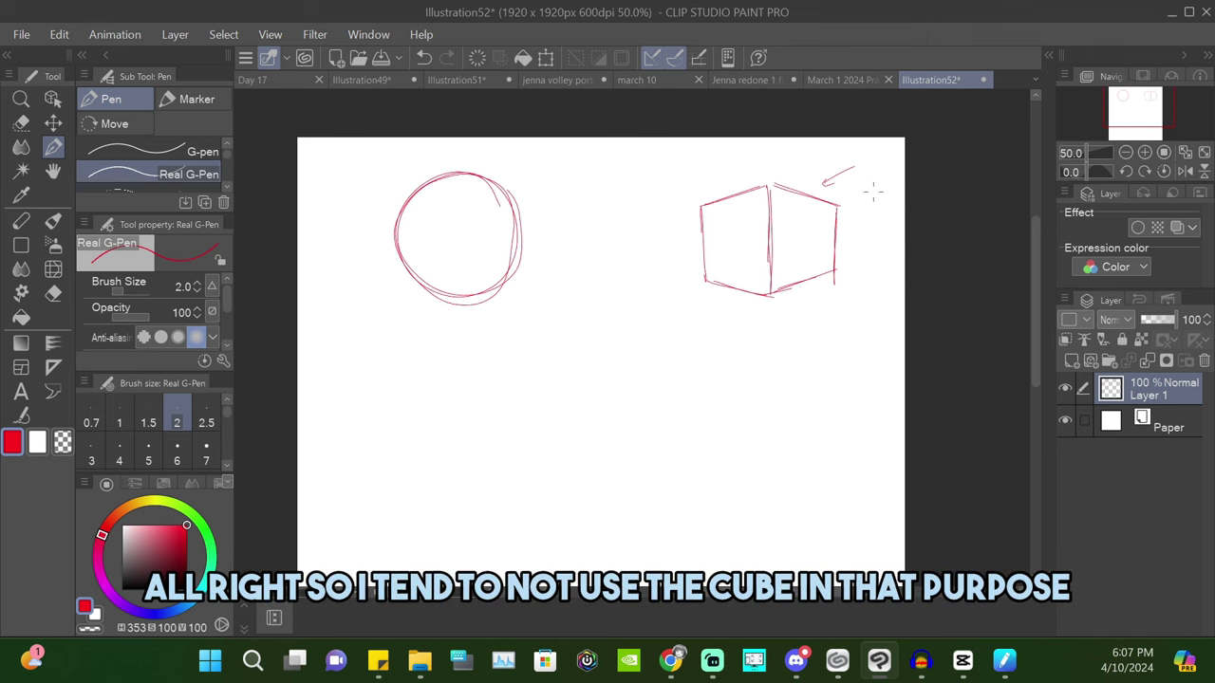
Draw an arrow pointing at the circle's upper right edge and letter N, E, S and W around the circle.
drag(566, 169, 531, 187)
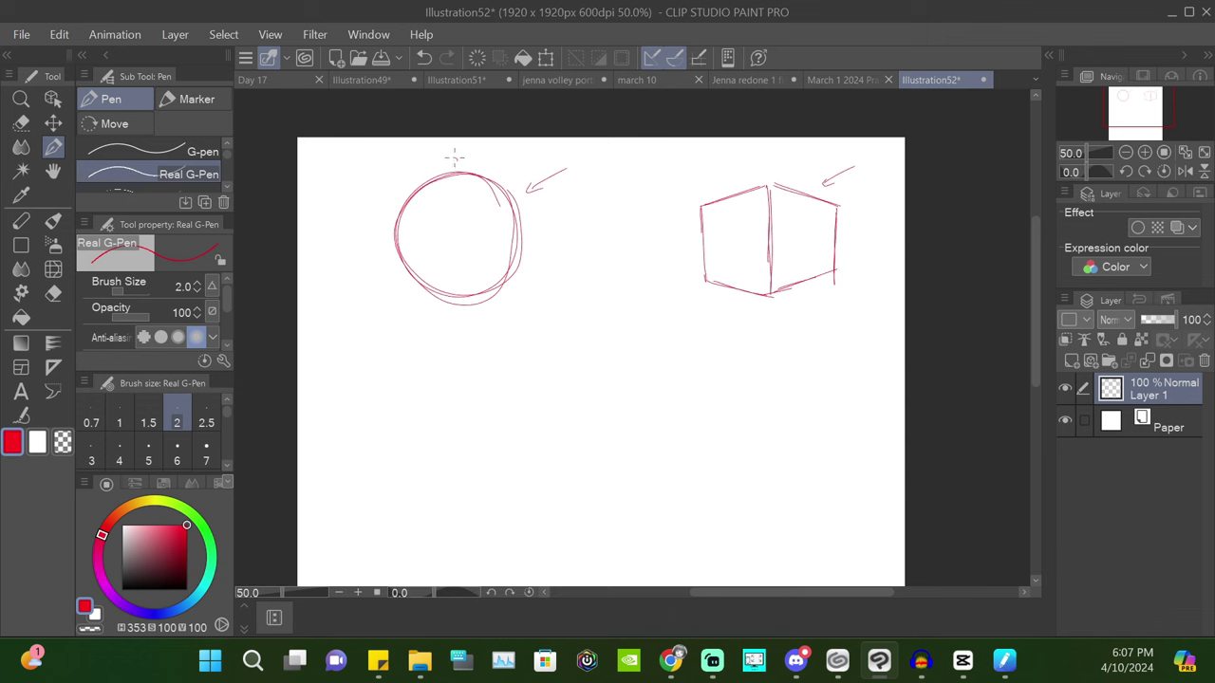
drag(453, 168, 465, 159)
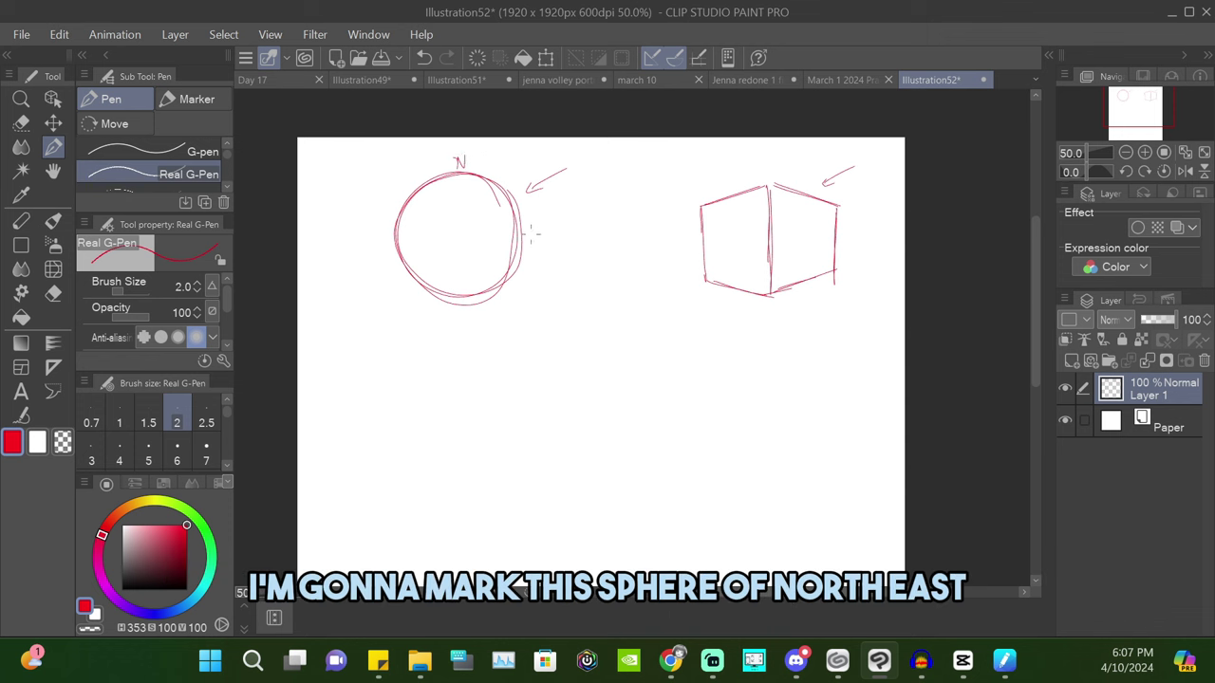
drag(532, 229, 538, 243)
drag(467, 311, 460, 323)
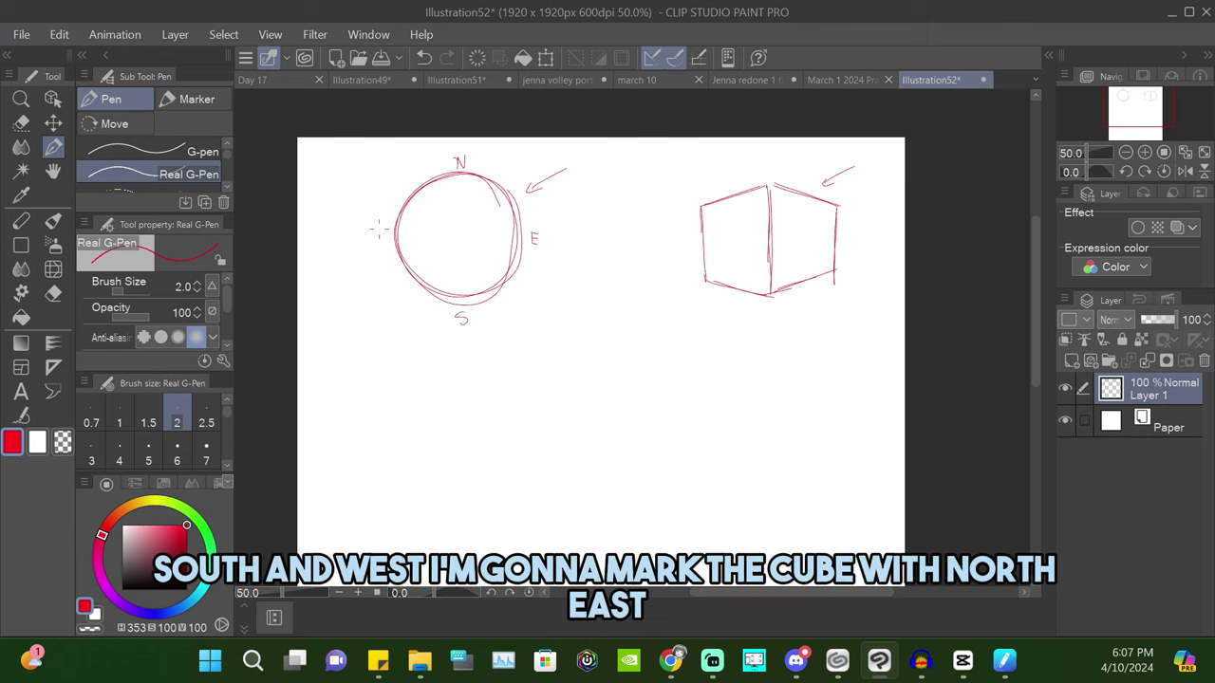
drag(378, 229, 381, 238)
Letter N, E, S and W around the cube as compass directions.
drag(765, 184, 774, 173)
drag(843, 232, 851, 232)
drag(771, 300, 763, 314)
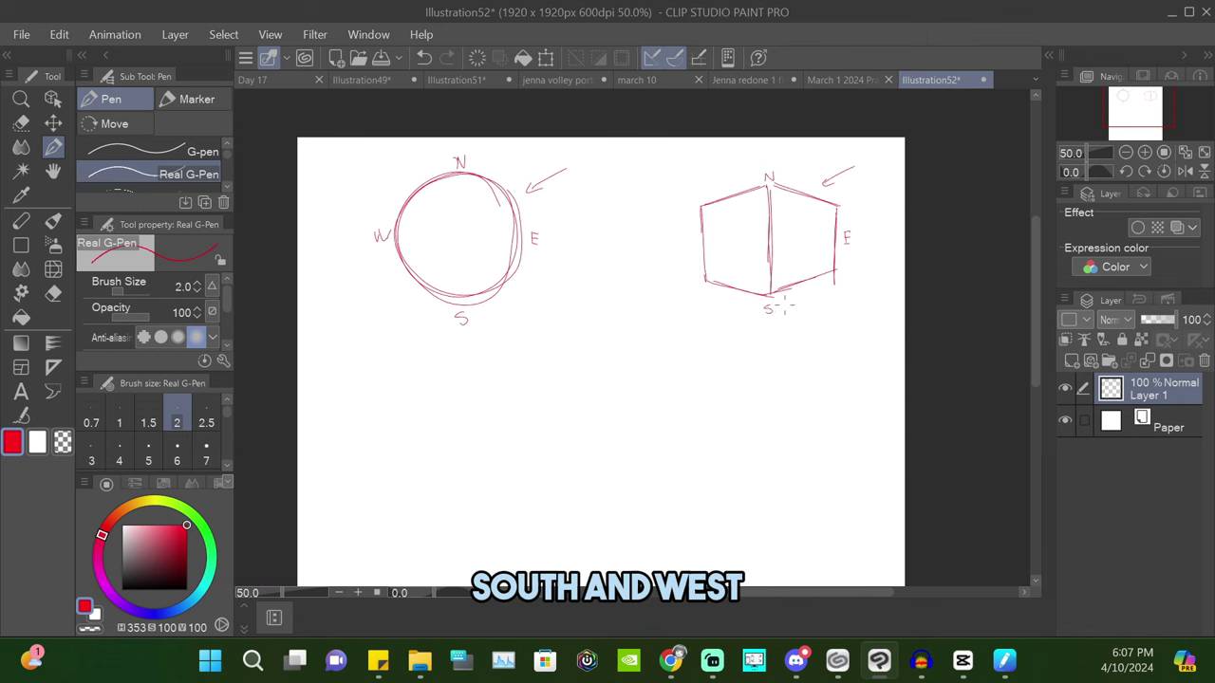
drag(682, 240, 694, 239)
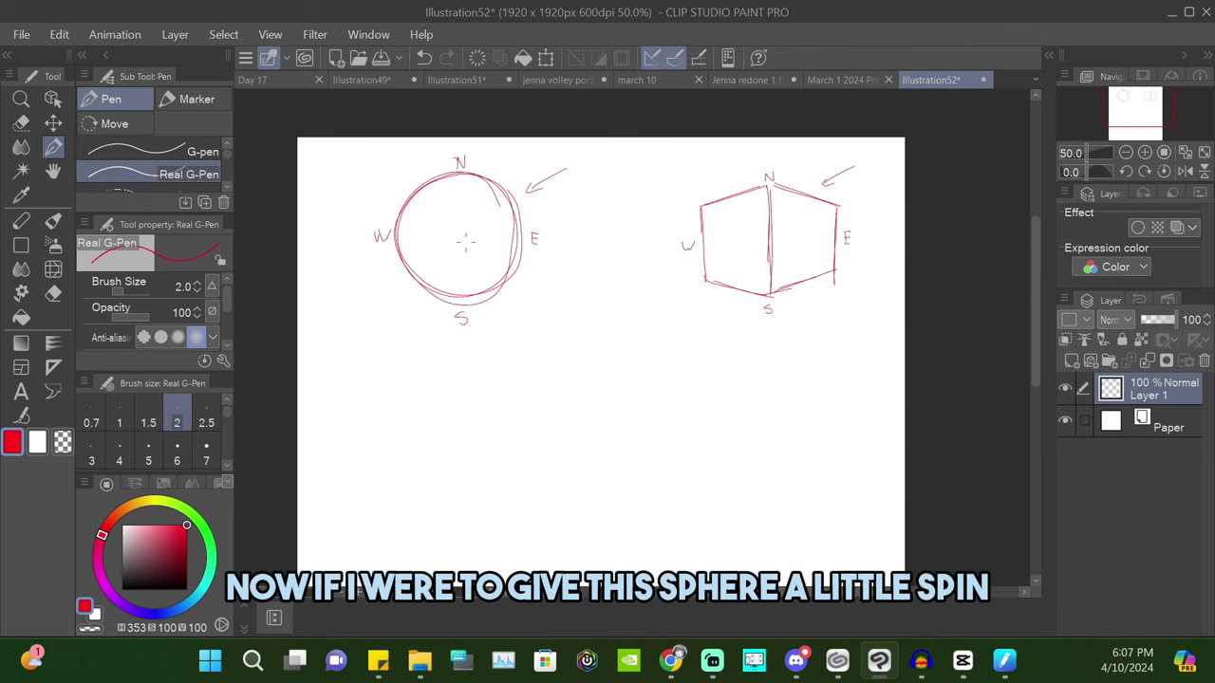
Draw a rotation arrow around the sphere from W past E, plus a flat side ellipse near E and a curved vertical contour line.
drag(397, 241, 556, 258)
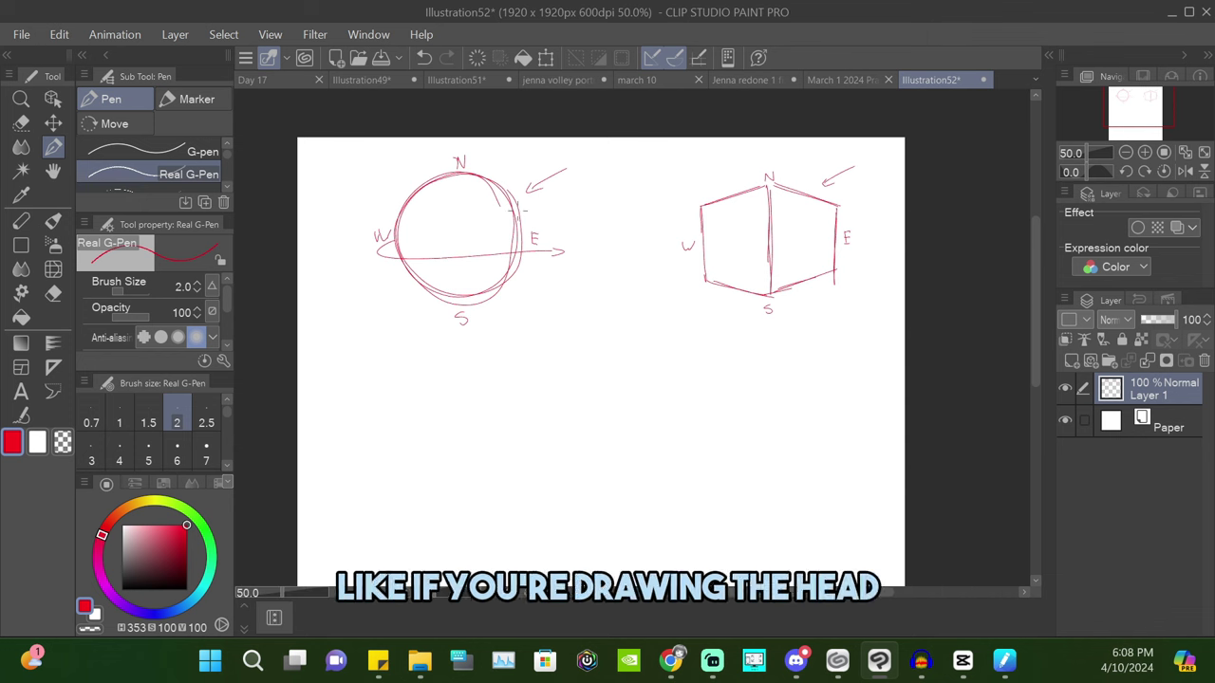
mouse_move(513, 201)
mouse_down()
mouse_move(490, 247)
mouse_move(504, 288)
mouse_move(521, 235)
mouse_move(515, 199)
mouse_move(482, 215)
mouse_move(503, 277)
mouse_up()
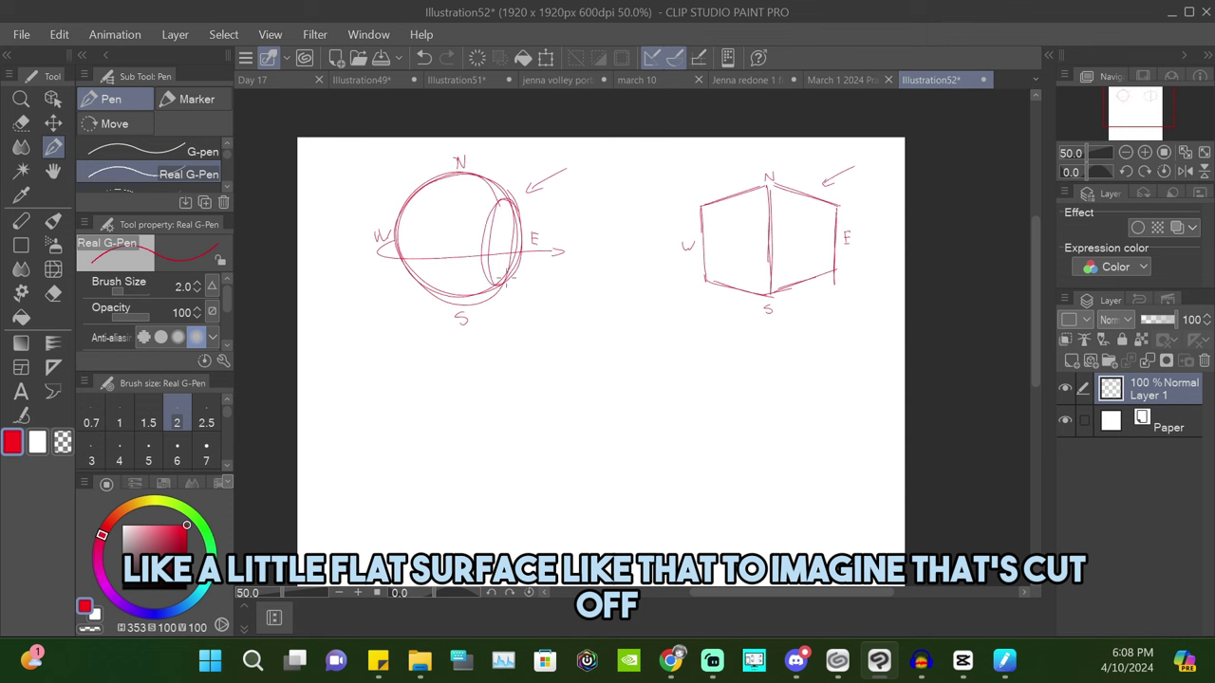
mouse_move(435, 175)
mouse_down()
mouse_move(434, 249)
mouse_move(444, 294)
mouse_up()
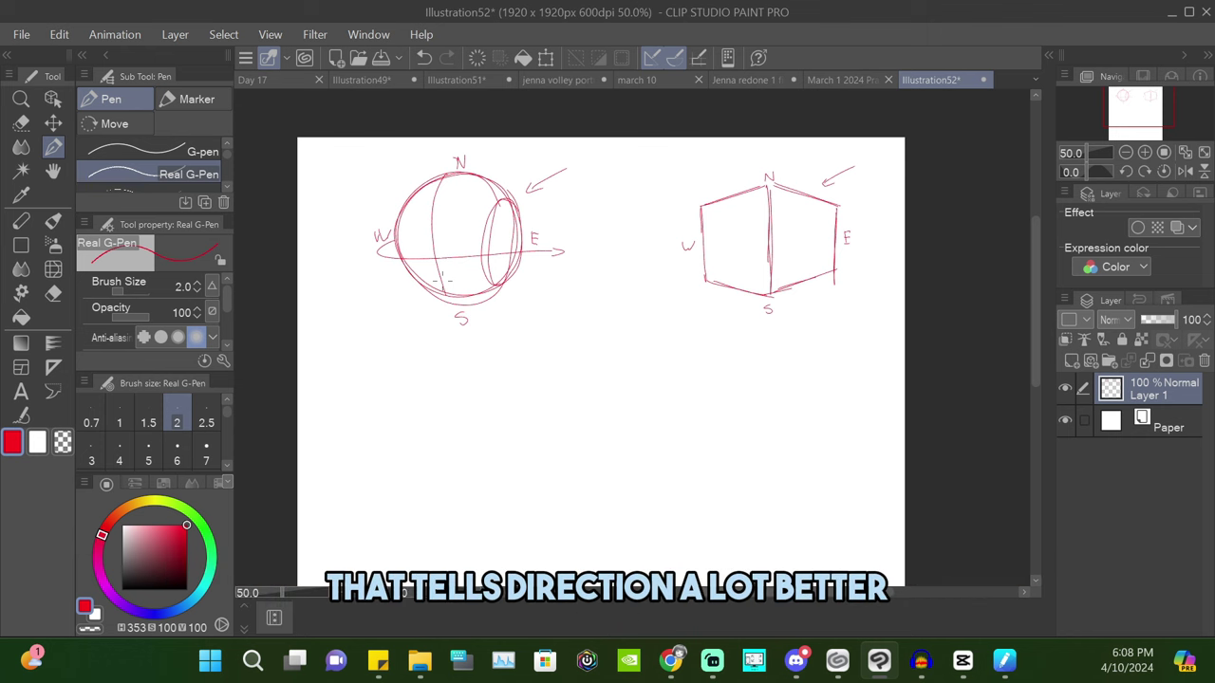
Draw arrows pointing at the cube's N and S corners, east and west faces and middle edge, plus a double-headed arrow across that edge.
mouse_move(819, 165)
mouse_down()
mouse_move(784, 180)
mouse_move(796, 183)
mouse_up()
drag(883, 211, 813, 240)
drag(822, 232, 814, 241)
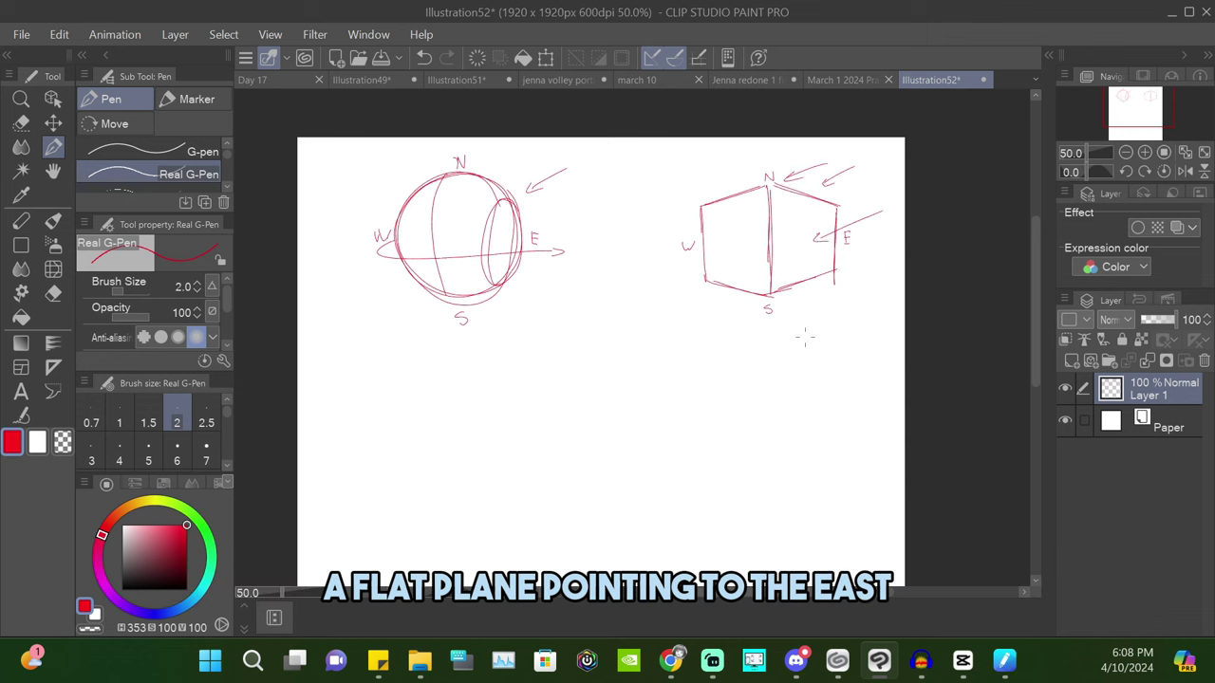
drag(664, 264, 732, 245)
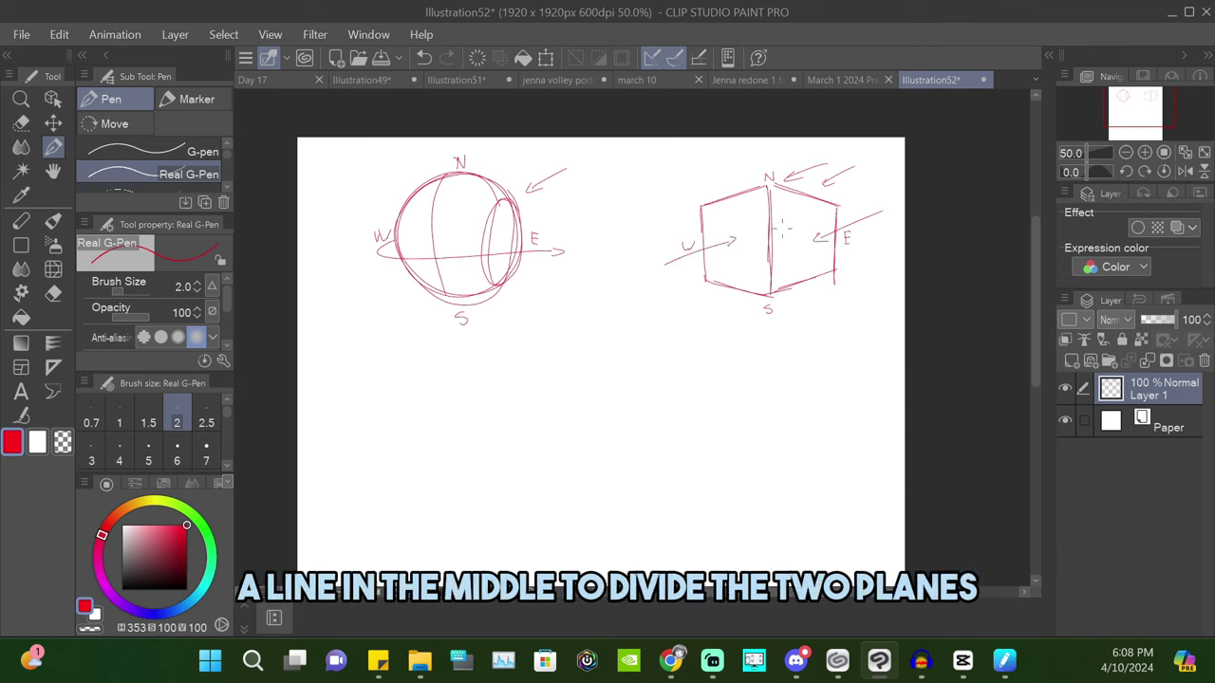
mouse_move(836, 141)
mouse_down()
mouse_move(781, 221)
mouse_move(796, 224)
mouse_move(786, 257)
mouse_up()
mouse_move(780, 250)
mouse_down()
mouse_move(787, 264)
mouse_move(743, 259)
mouse_up()
drag(782, 305, 784, 317)
mouse_move(790, 307)
mouse_down()
mouse_move(808, 321)
mouse_move(796, 307)
mouse_up()
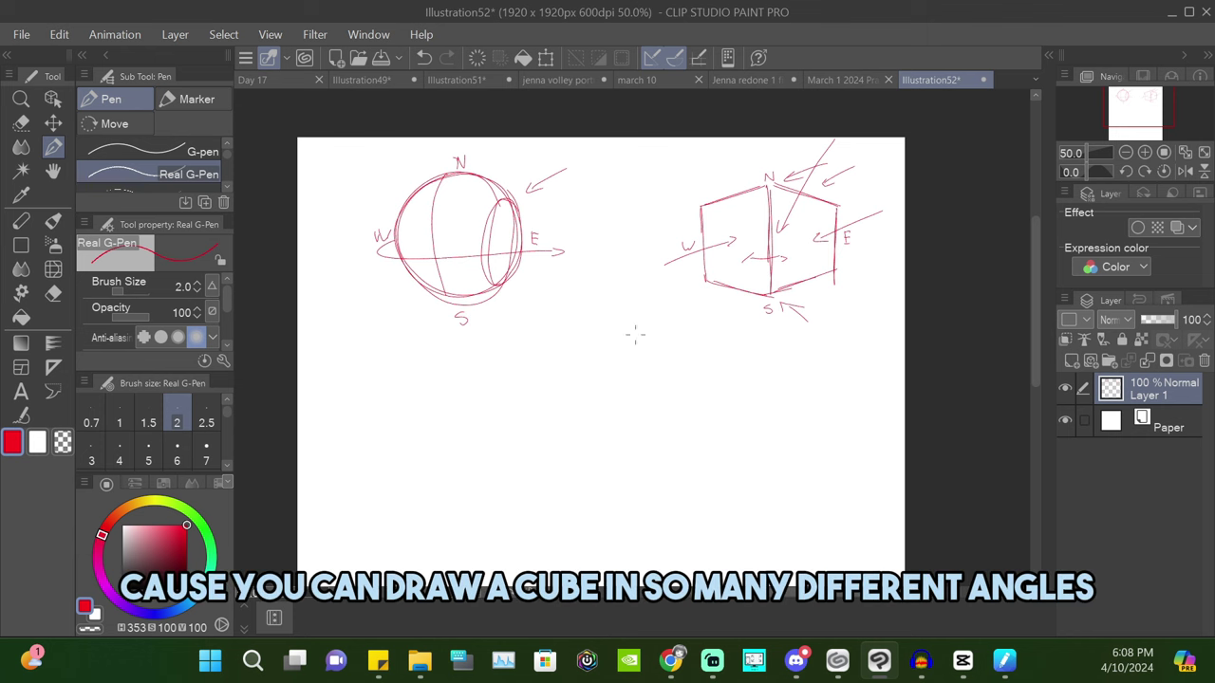
Sketch three small circles stacked vertically below the large sphere for the front, up and down views.
mouse_move(473, 412)
mouse_down()
mouse_move(478, 429)
mouse_move(475, 418)
mouse_up()
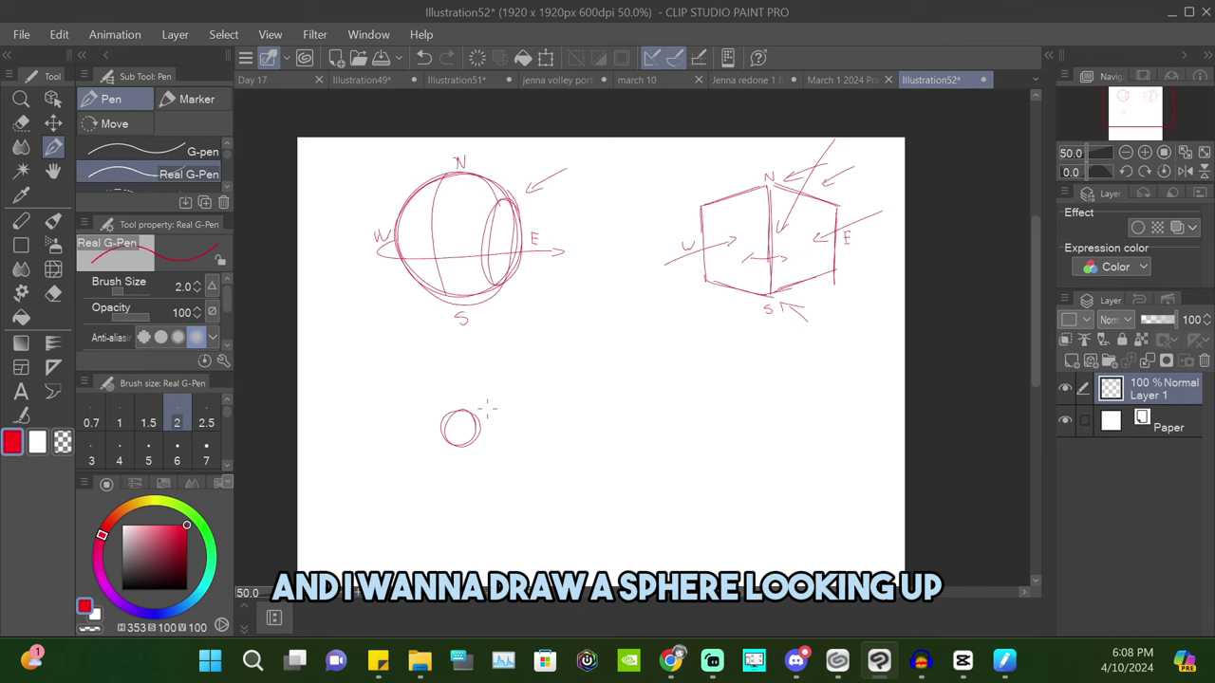
mouse_move(469, 390)
mouse_down()
mouse_move(441, 394)
mouse_move(472, 382)
mouse_up()
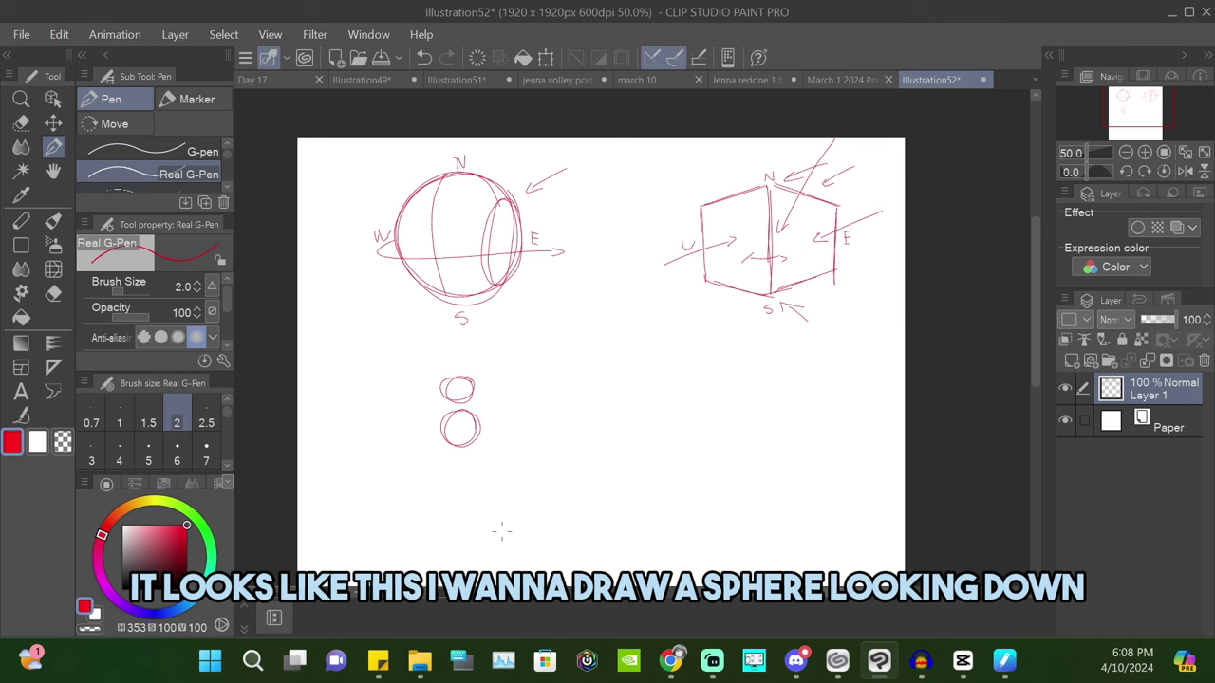
mouse_move(478, 463)
mouse_down()
mouse_move(445, 477)
mouse_move(481, 474)
mouse_up()
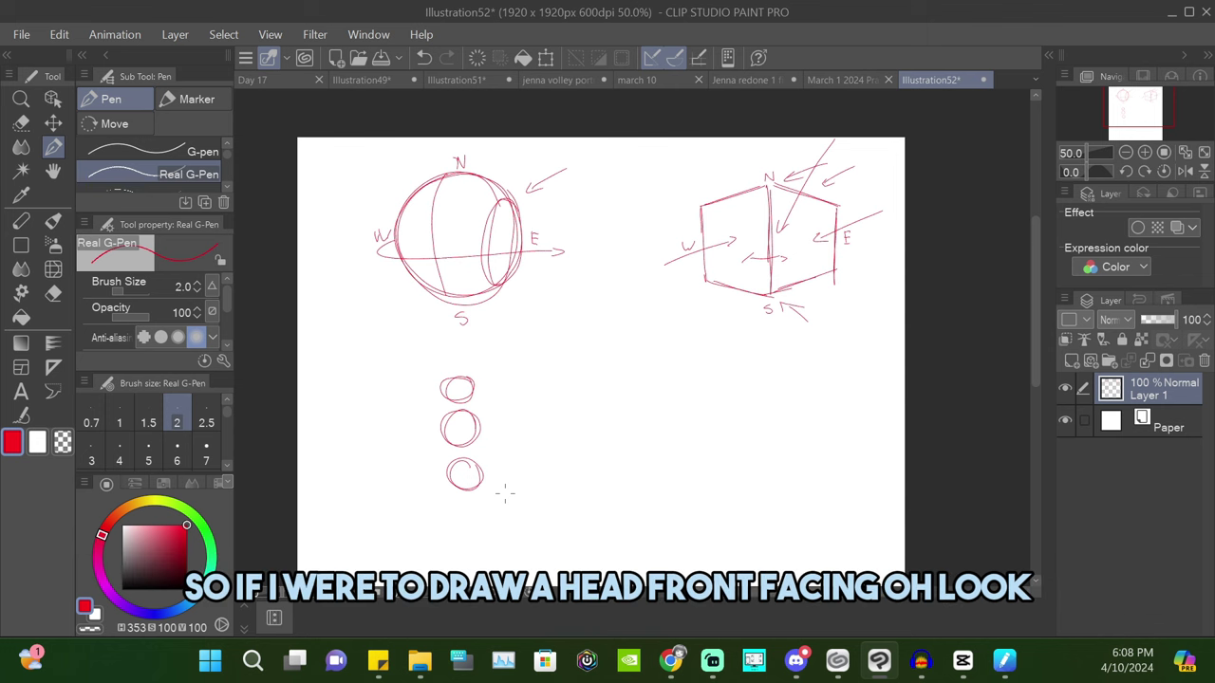
Sketch three small stacked cubes below the large cube: a front-facing square with a two-plane tilted cube above and below it.
mouse_move(671, 408)
mouse_down()
mouse_move(718, 404)
mouse_move(680, 433)
mouse_move(677, 416)
mouse_move(723, 445)
mouse_up()
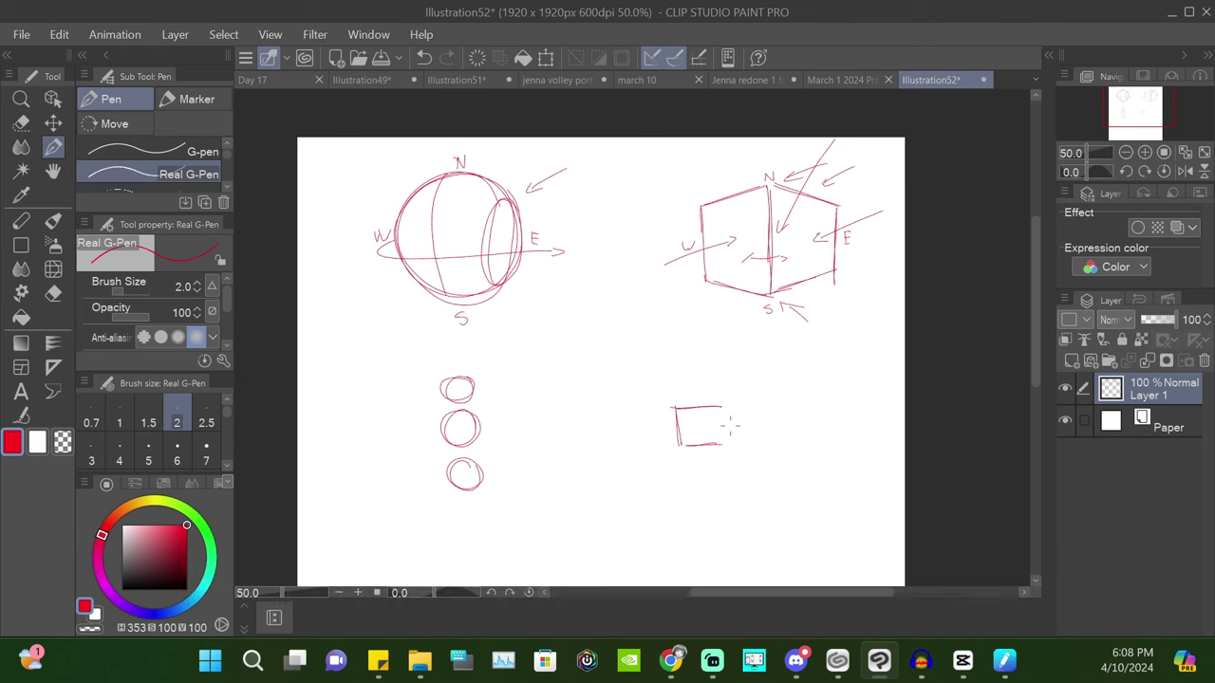
mouse_move(720, 402)
mouse_down()
mouse_move(719, 444)
mouse_move(728, 380)
mouse_move(661, 376)
mouse_move(727, 374)
mouse_move(673, 355)
mouse_move(717, 354)
mouse_move(701, 353)
mouse_up()
drag(671, 400, 716, 399)
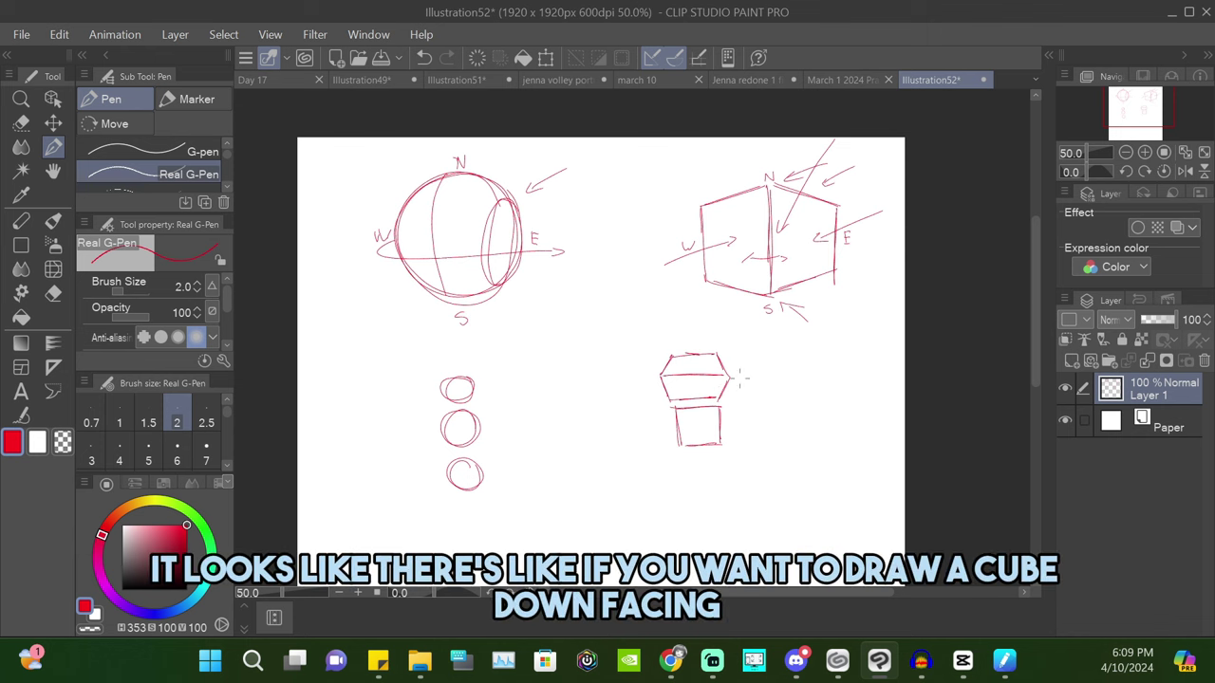
mouse_move(680, 462)
mouse_down()
mouse_move(672, 486)
mouse_move(728, 486)
mouse_move(719, 462)
mouse_move(727, 486)
mouse_move(674, 515)
mouse_move(723, 505)
mouse_move(687, 516)
mouse_move(712, 514)
mouse_up()
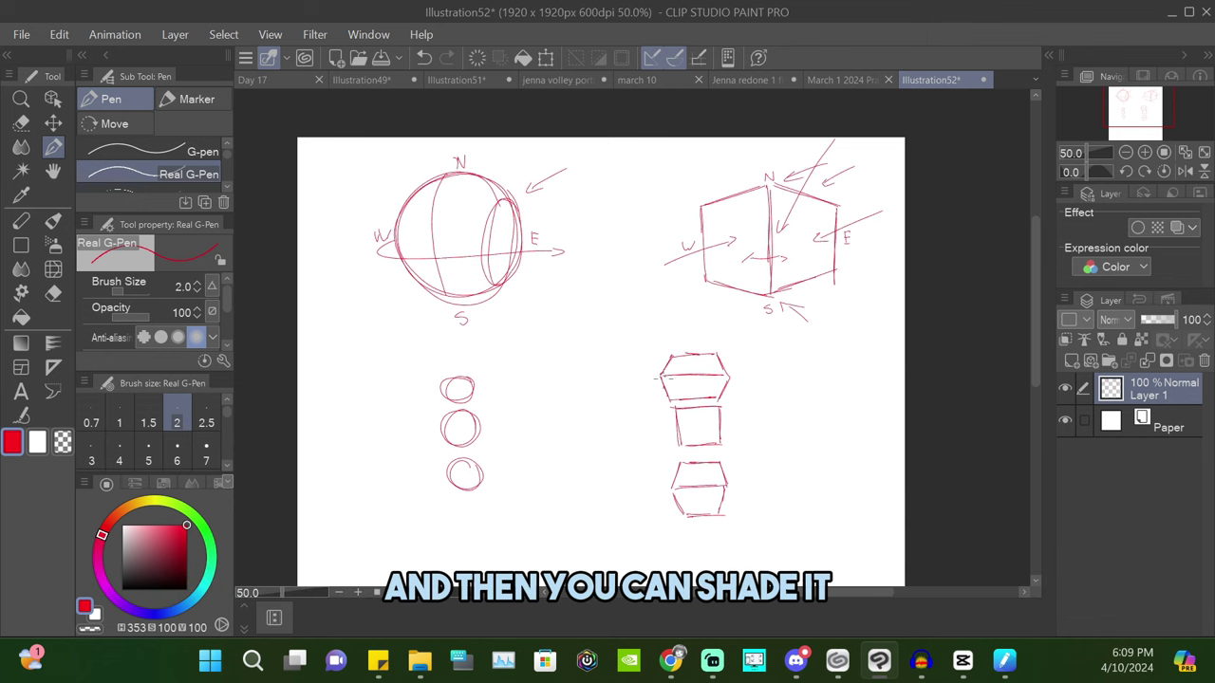
Shade the lower plane of the top small cube and the upper plane of the bottom one with diagonal hatching.
mouse_move(662, 389)
mouse_down()
mouse_move(678, 374)
mouse_move(729, 382)
mouse_up()
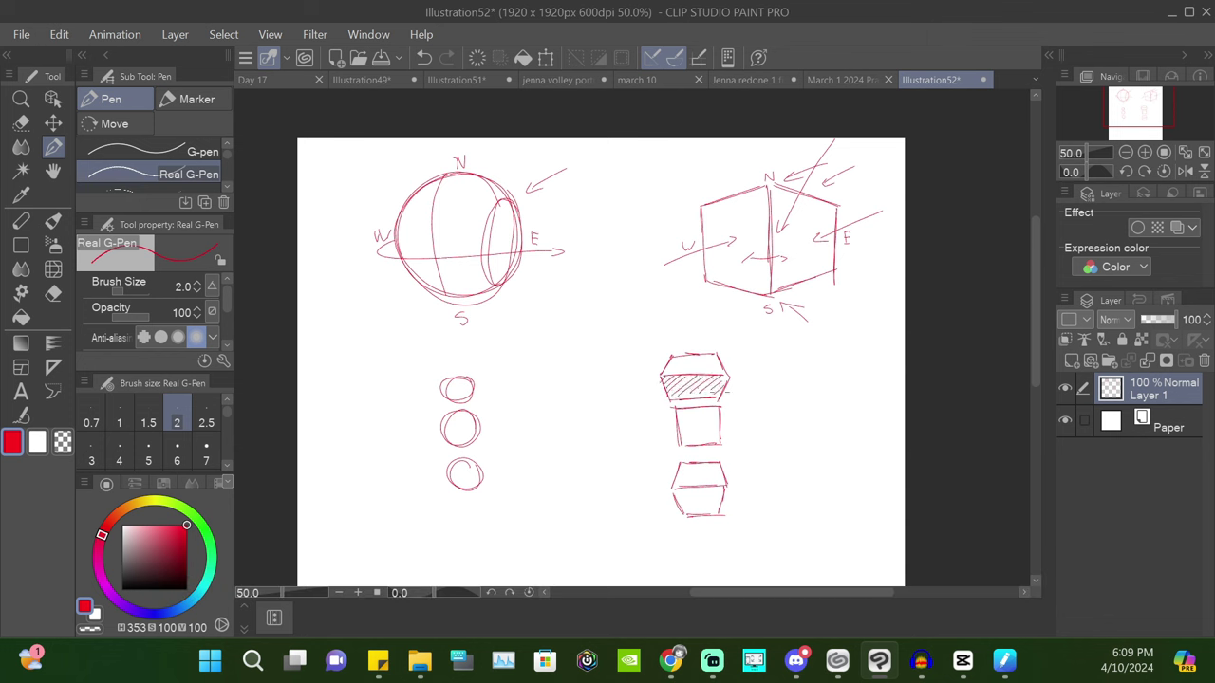
drag(673, 473, 684, 463)
drag(676, 481, 706, 465)
drag(696, 486, 727, 470)
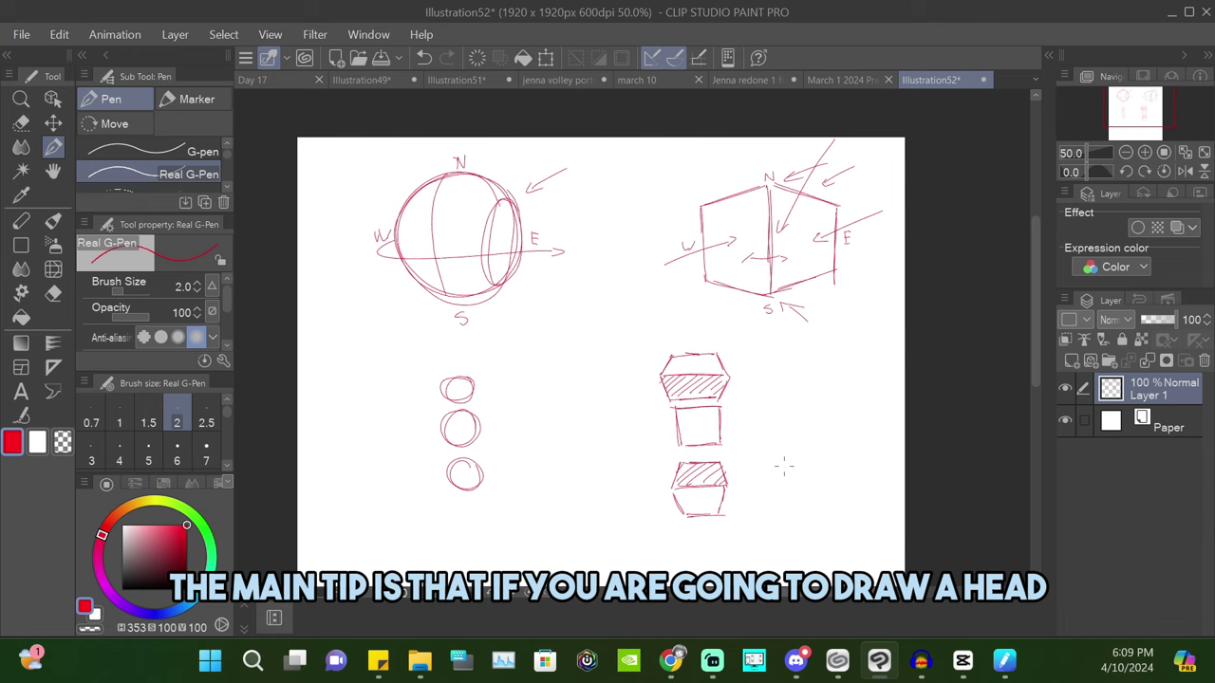
Look through the open canvases to march 10 and examine its head sketch with cube and sphere construction beside the reference photo.
click(859, 80)
click(755, 79)
click(636, 79)
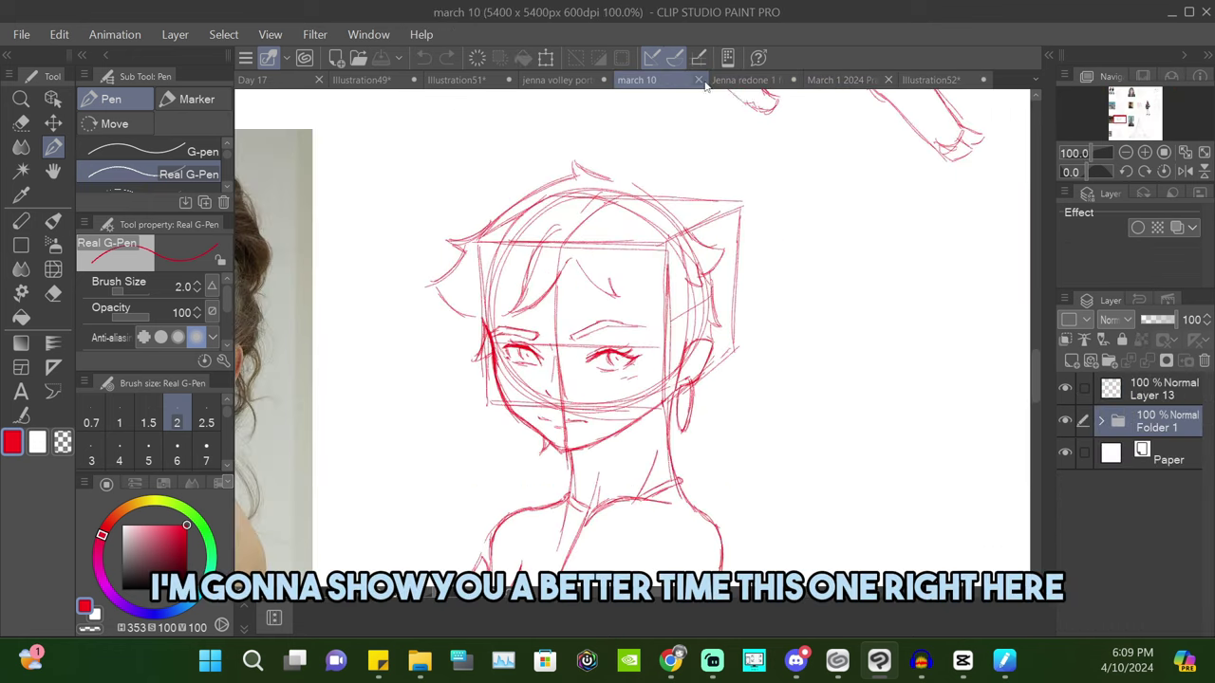
key(h)
drag(347, 429, 613, 422)
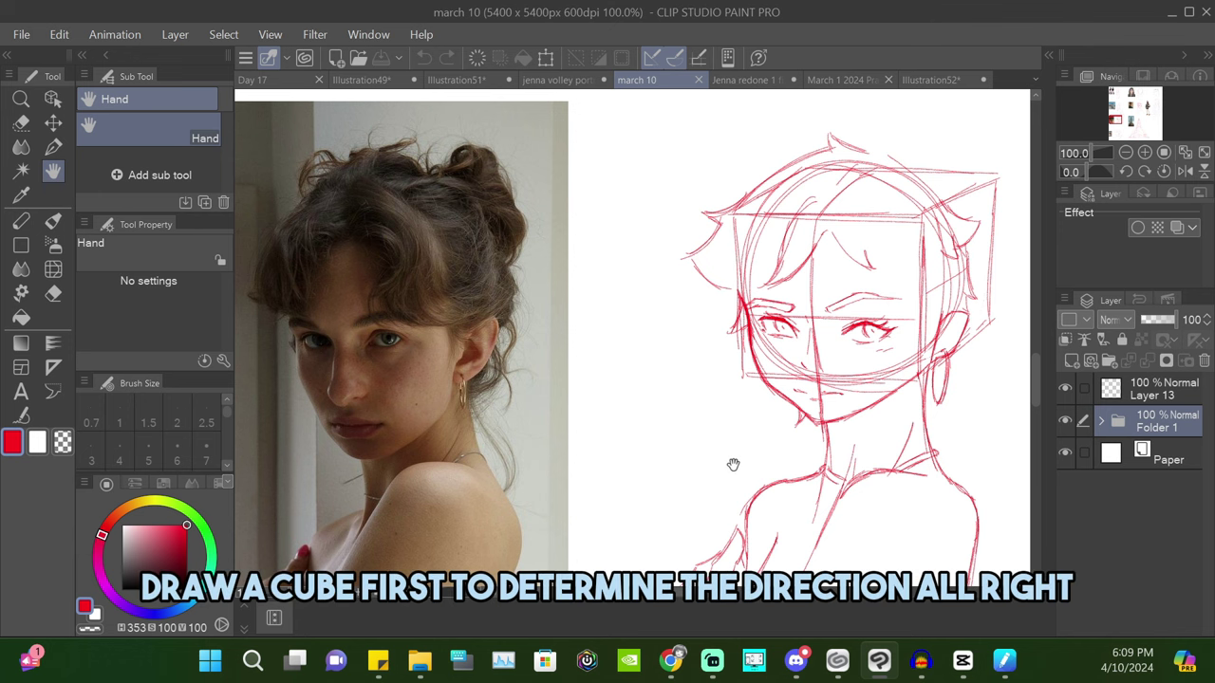
key(p)
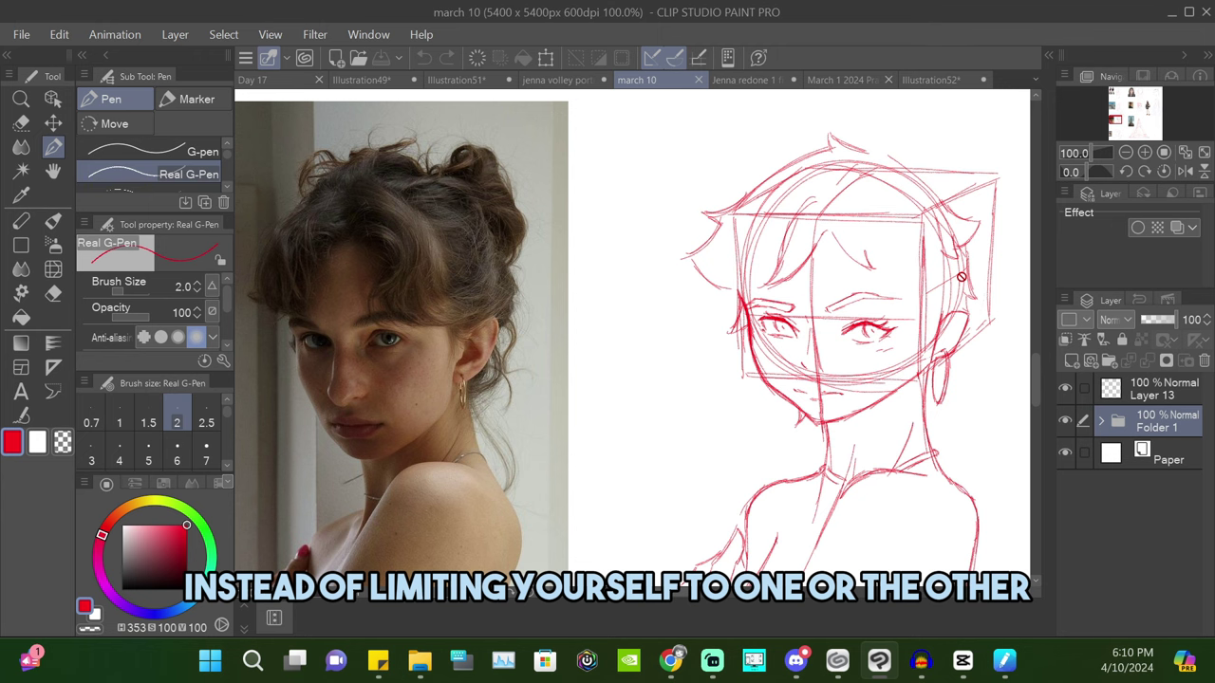
Return to the Illustration52 canvas and add a new layer beneath the sphere and cube sketches.
click(930, 80)
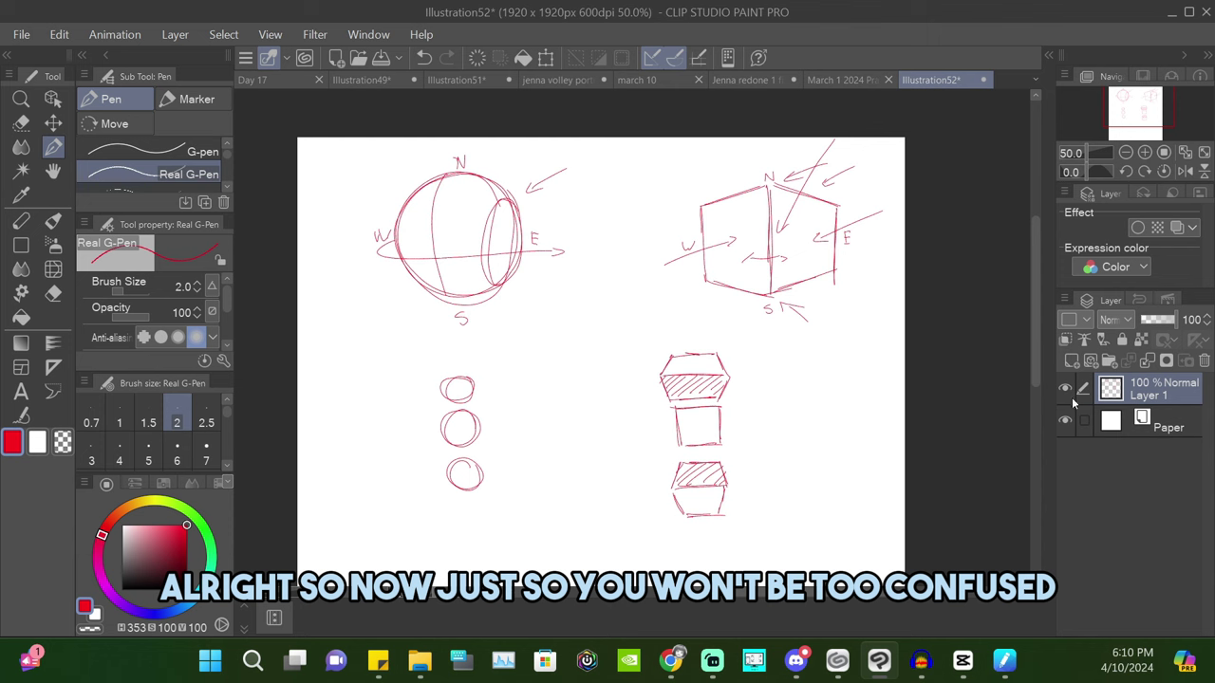
click(1071, 361)
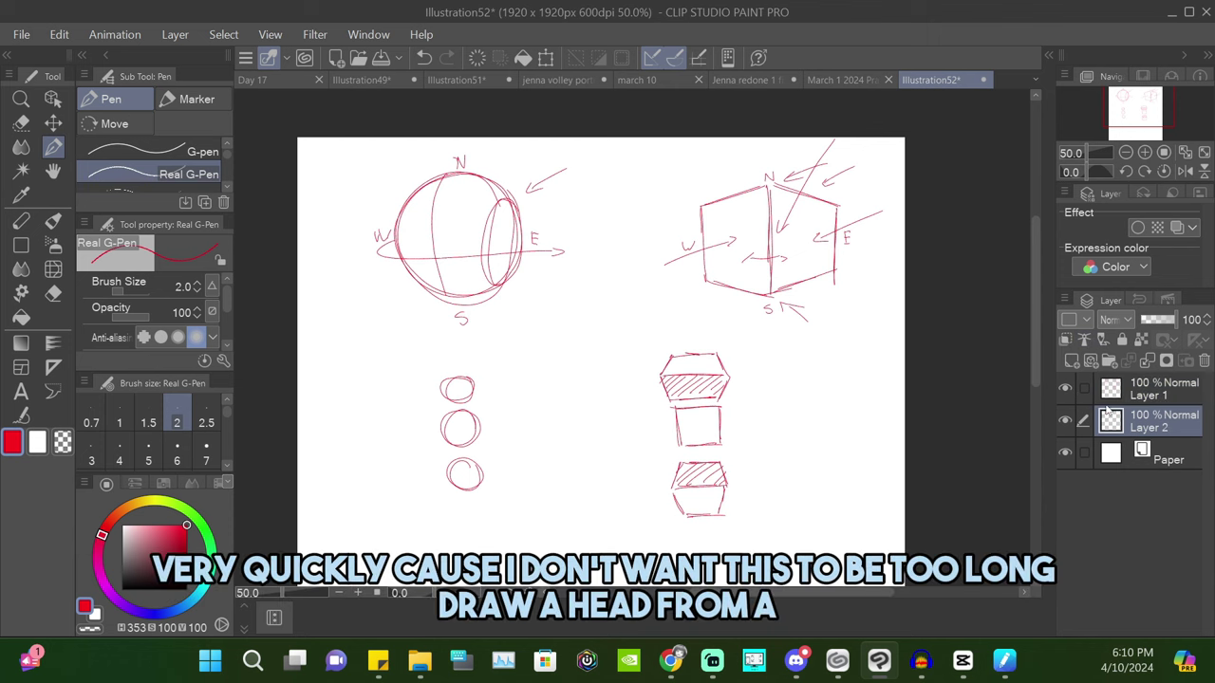
Lower Layer 1's opacity to 54% and make Layer 2 the active layer again.
click(1158, 389)
drag(1177, 320, 1161, 320)
click(1156, 427)
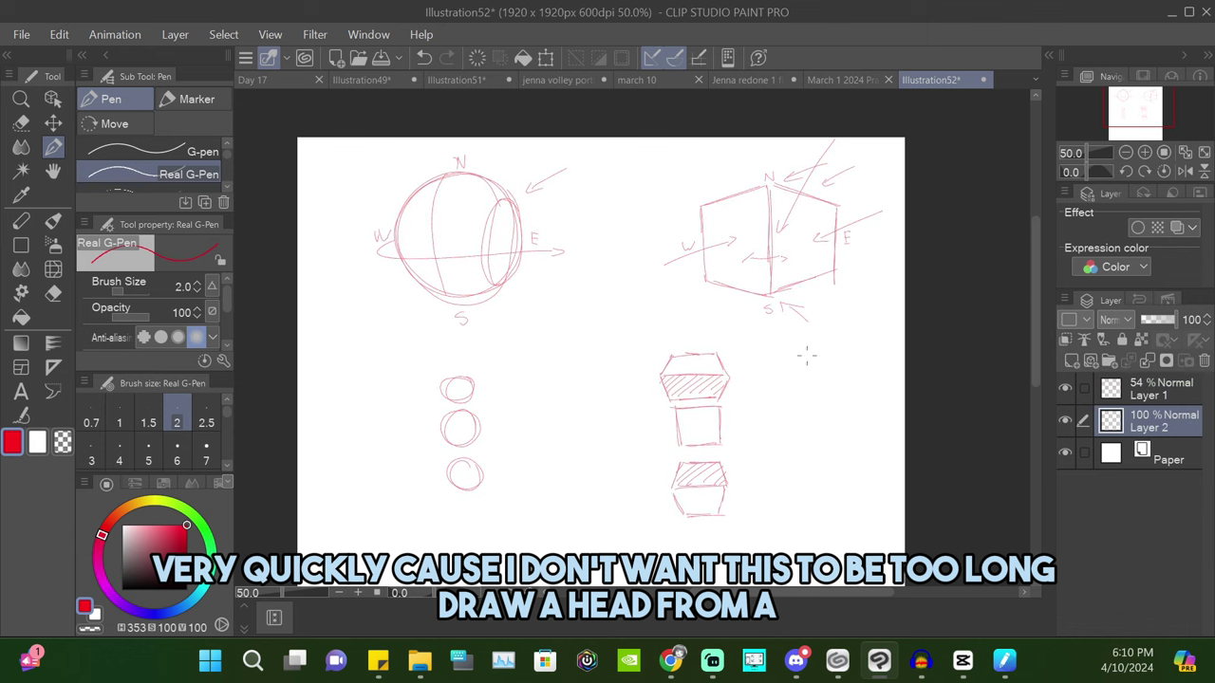
Sketch a two-plane cube seen from above in the empty area below the small spheres and cubes.
key(space)
mouse_move(804, 350)
mouse_down()
mouse_move(759, 363)
mouse_move(746, 193)
mouse_move(750, 226)
mouse_up()
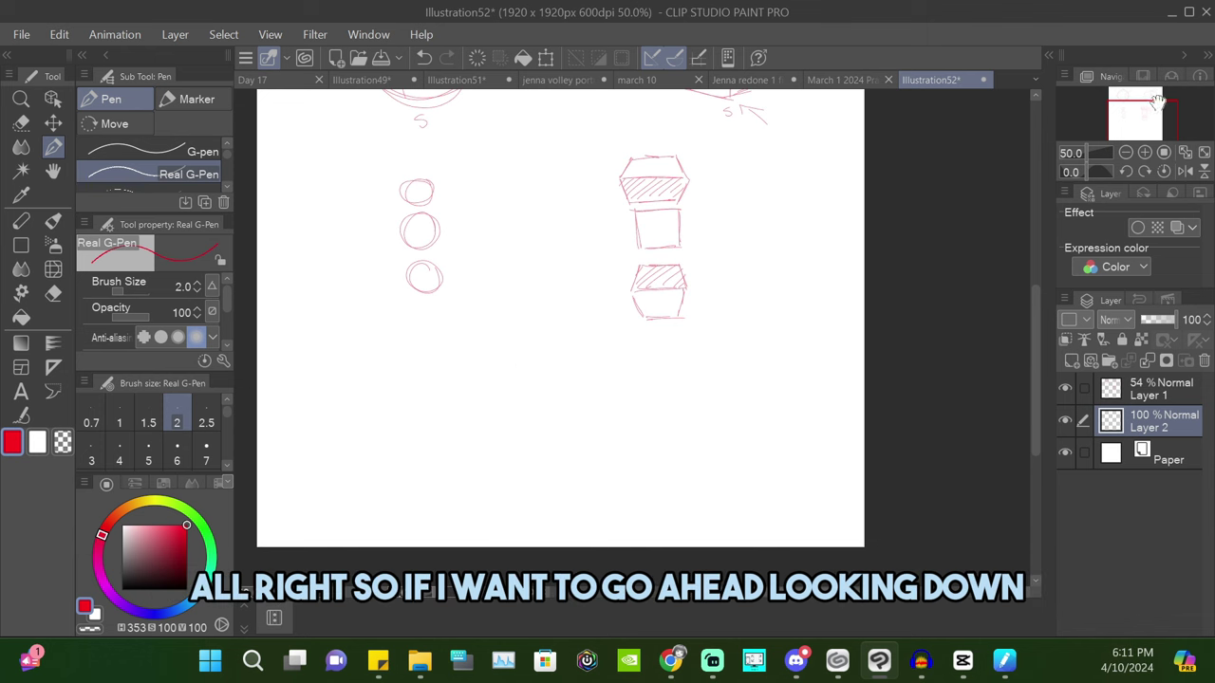
mouse_move(532, 353)
mouse_down()
mouse_move(524, 382)
mouse_move(532, 363)
mouse_move(621, 402)
mouse_up()
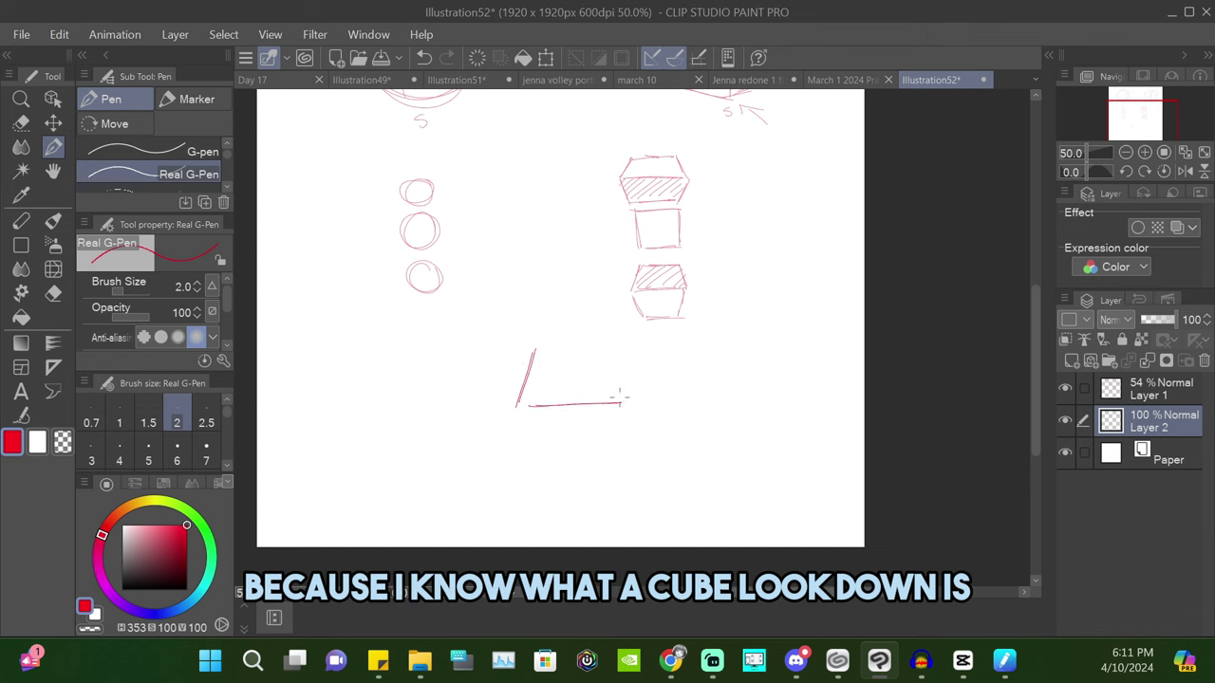
drag(604, 354, 619, 400)
drag(530, 351, 602, 350)
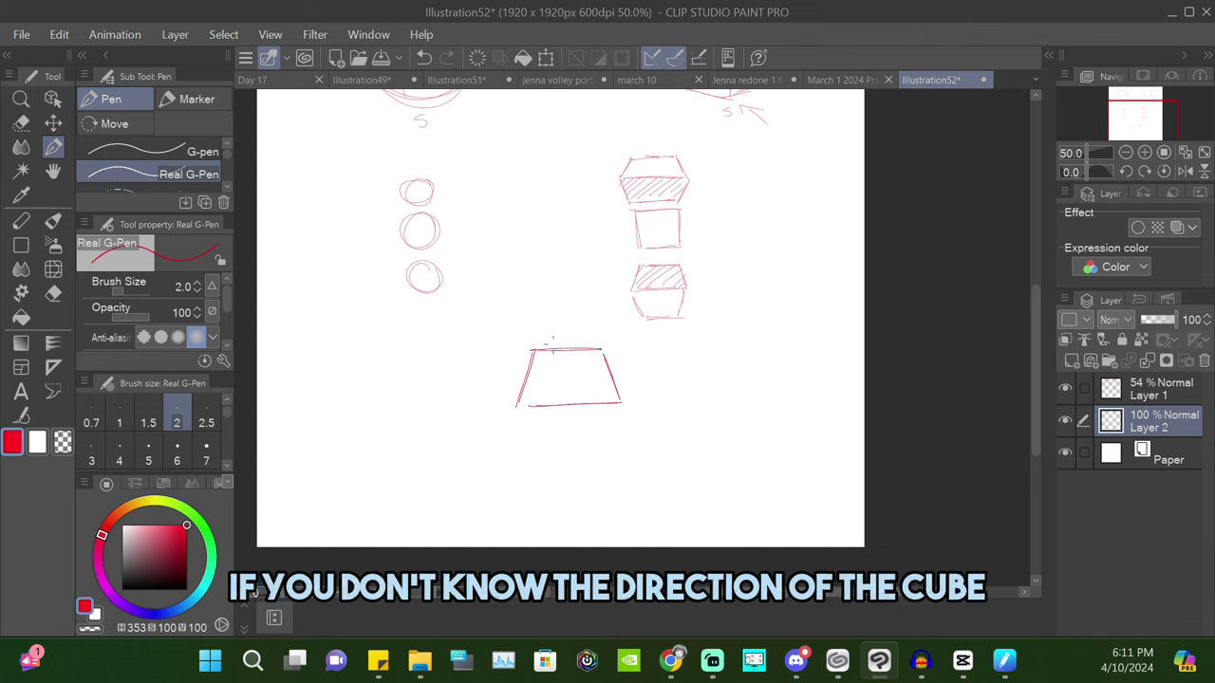
drag(519, 406, 548, 405)
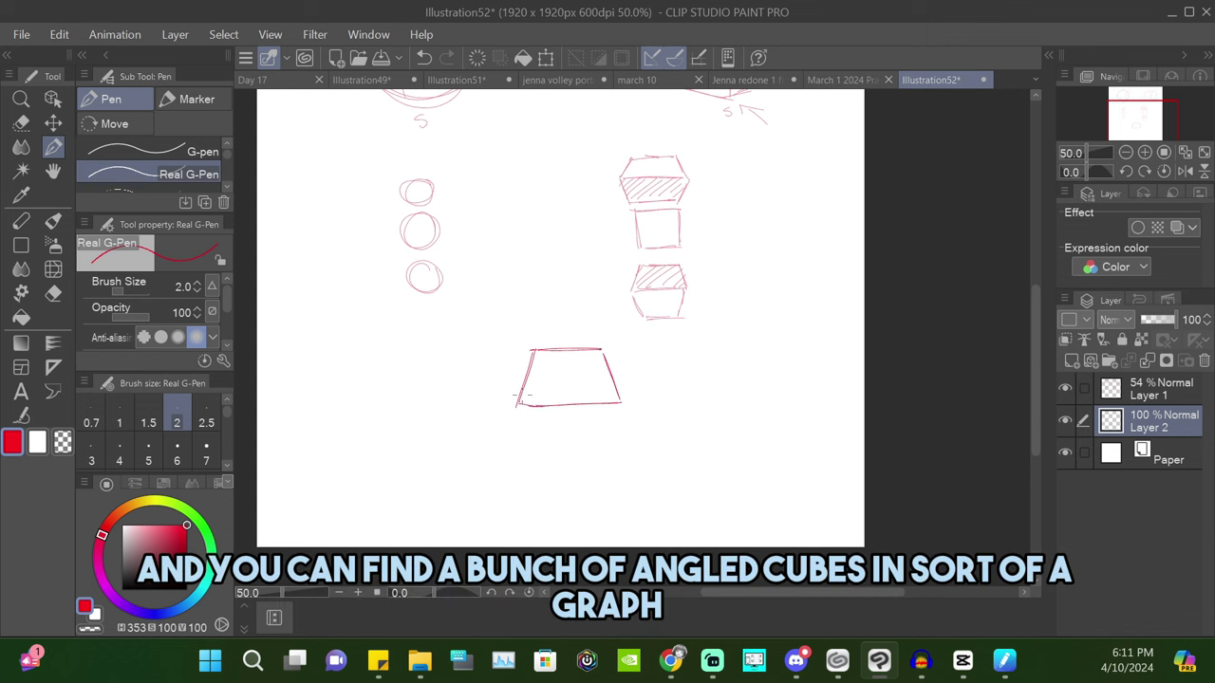
drag(517, 406, 537, 455)
drag(621, 404, 598, 450)
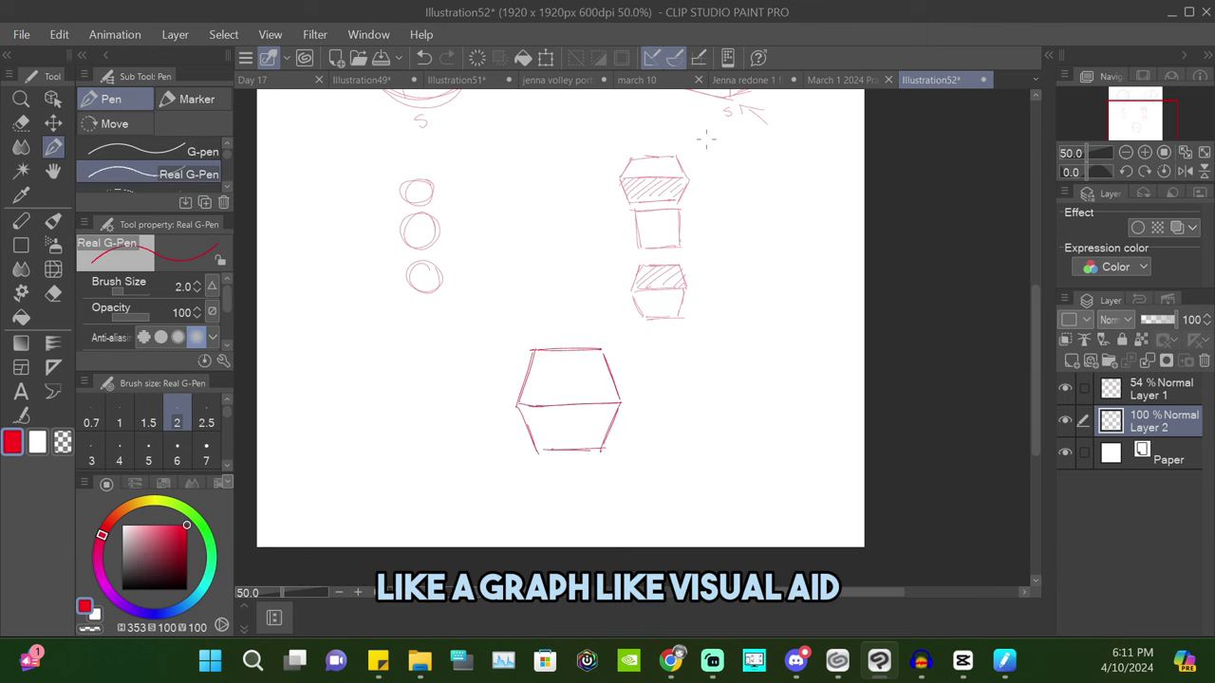
Scale the new cube up to more than twice its size and move it up between the small spheres and cubes.
key(ctrl+t)
drag(620, 348, 787, 190)
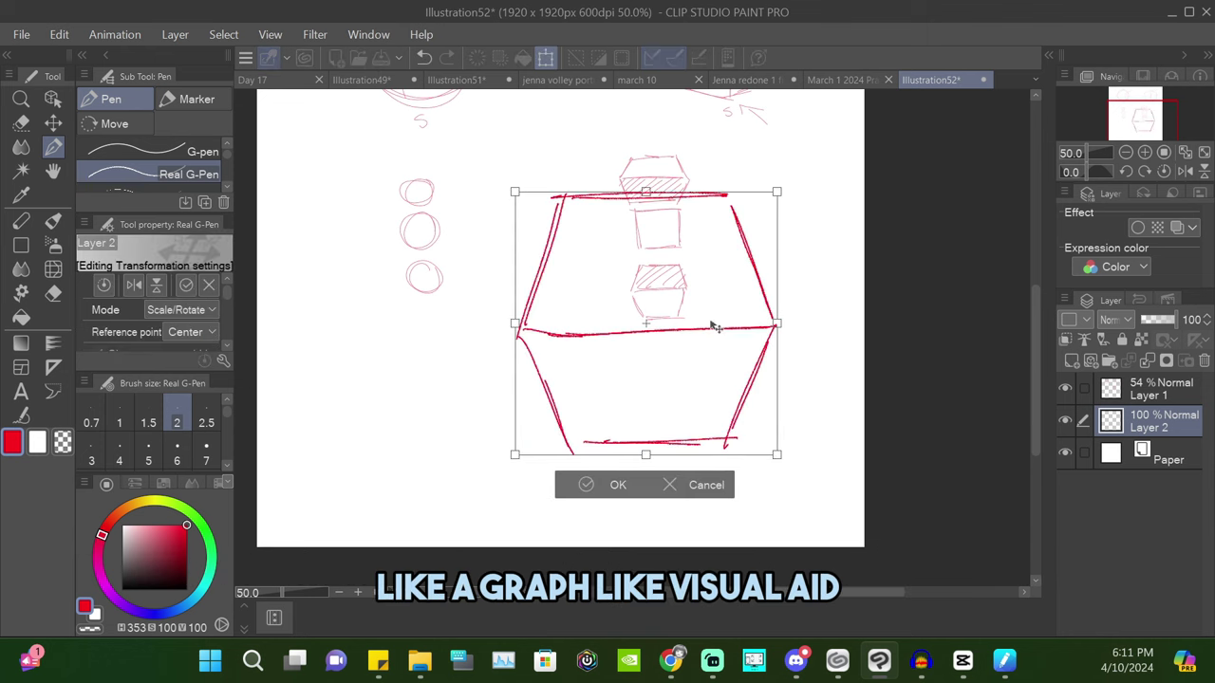
drag(706, 398, 662, 288)
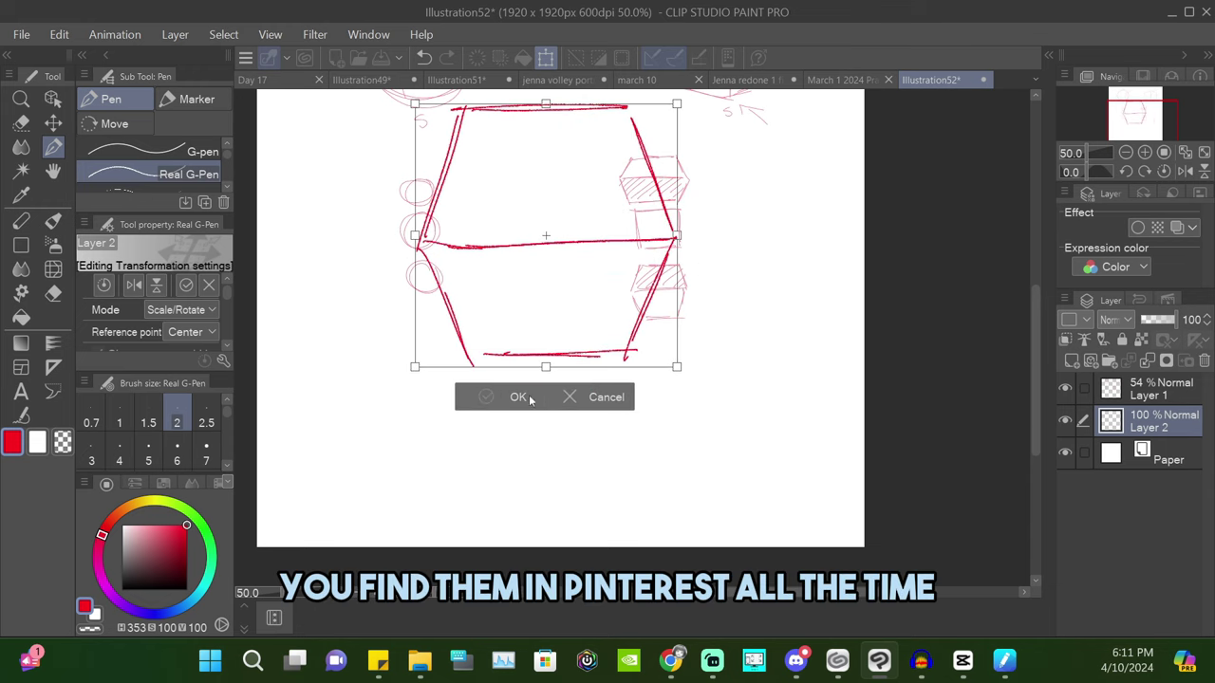
click(529, 398)
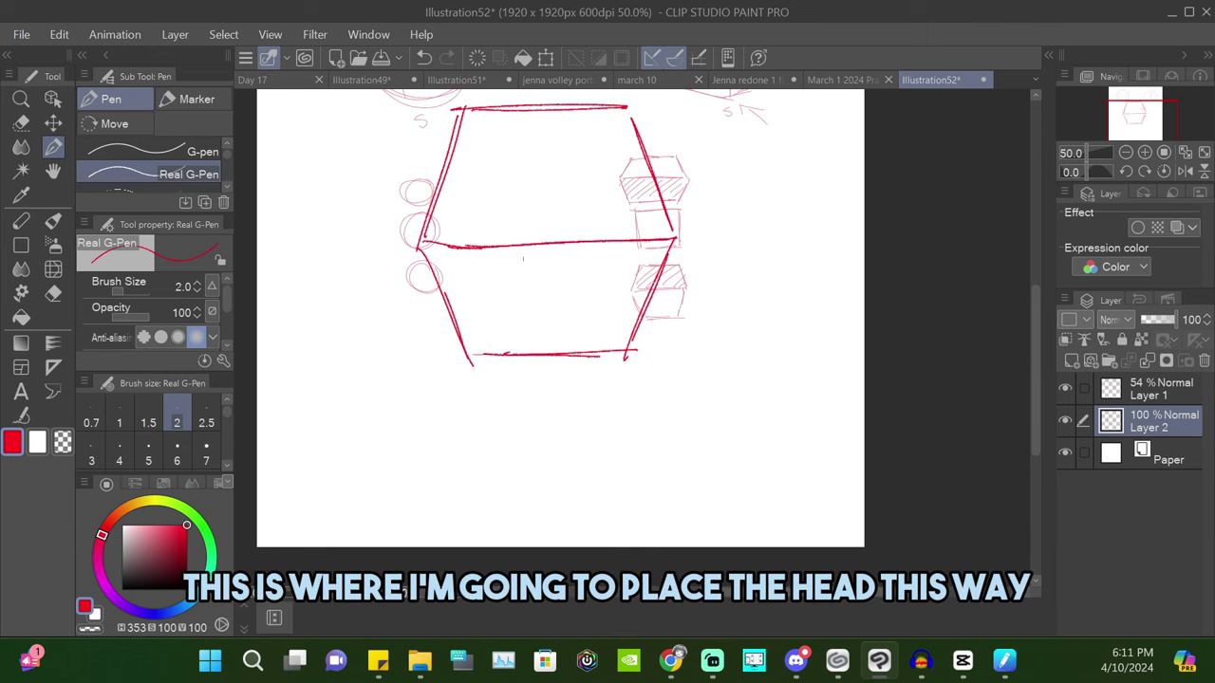
Draw a vertical centre line and a horizontal eye guide across the lower plane of the enlarged cube.
drag(551, 245, 556, 356)
drag(549, 243, 555, 355)
drag(462, 302, 655, 309)
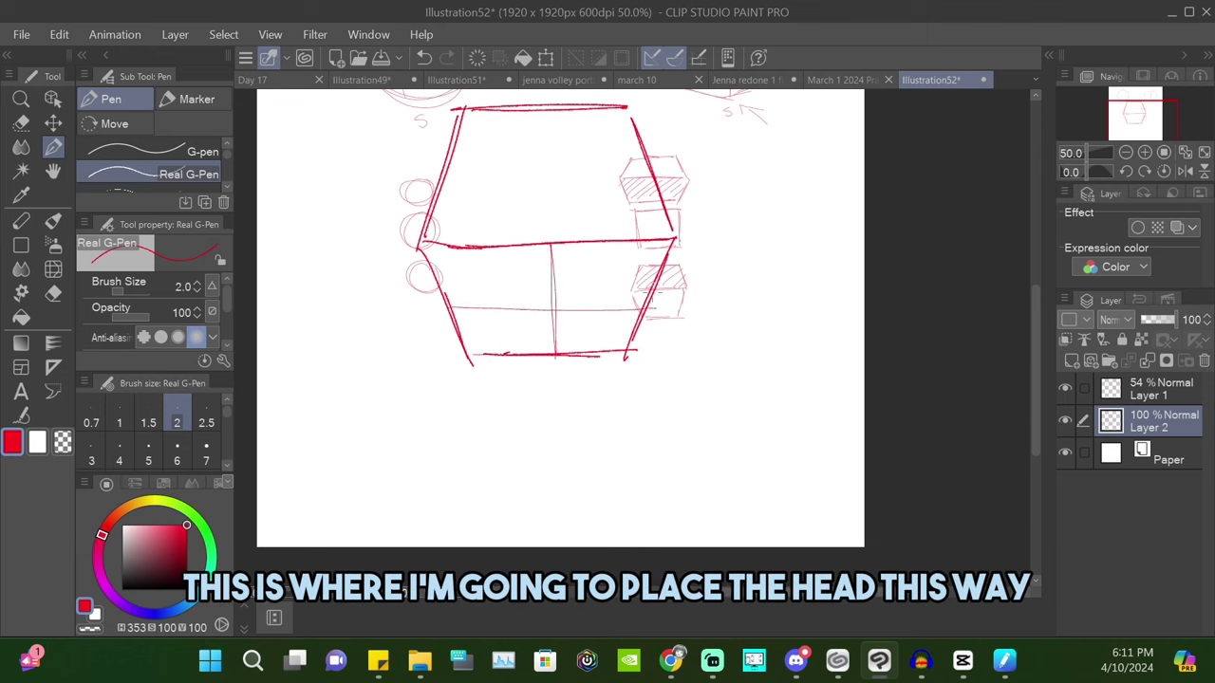
key(ctrl+z)
mouse_move(457, 314)
mouse_down()
mouse_move(636, 314)
mouse_move(456, 317)
mouse_up()
Try a small downward arrow at the lower end of the cube's vertical centre line.
mouse_move(556, 320)
mouse_down()
mouse_move(554, 441)
mouse_move(561, 372)
mouse_up()
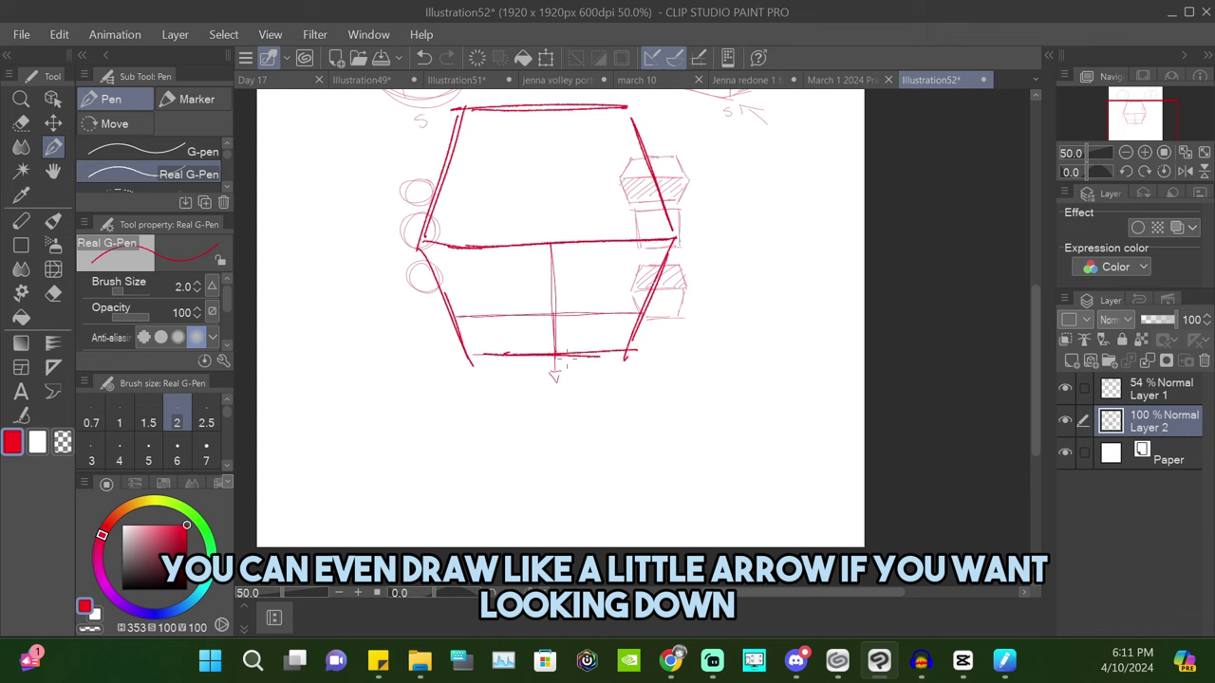
key(ctrl+z)
key(ctrl+z)
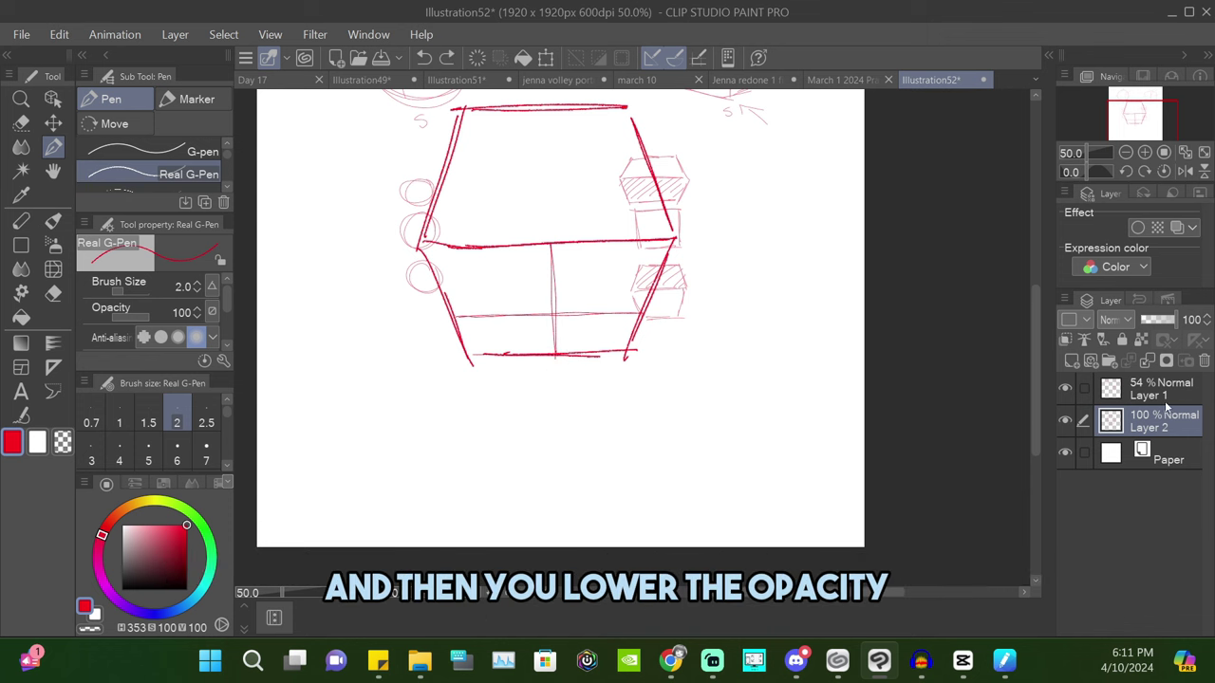
Lower Layer 2's opacity to 21% and sketch a large circle inside the cube on a new layer above it.
drag(1156, 325, 1149, 323)
click(1071, 361)
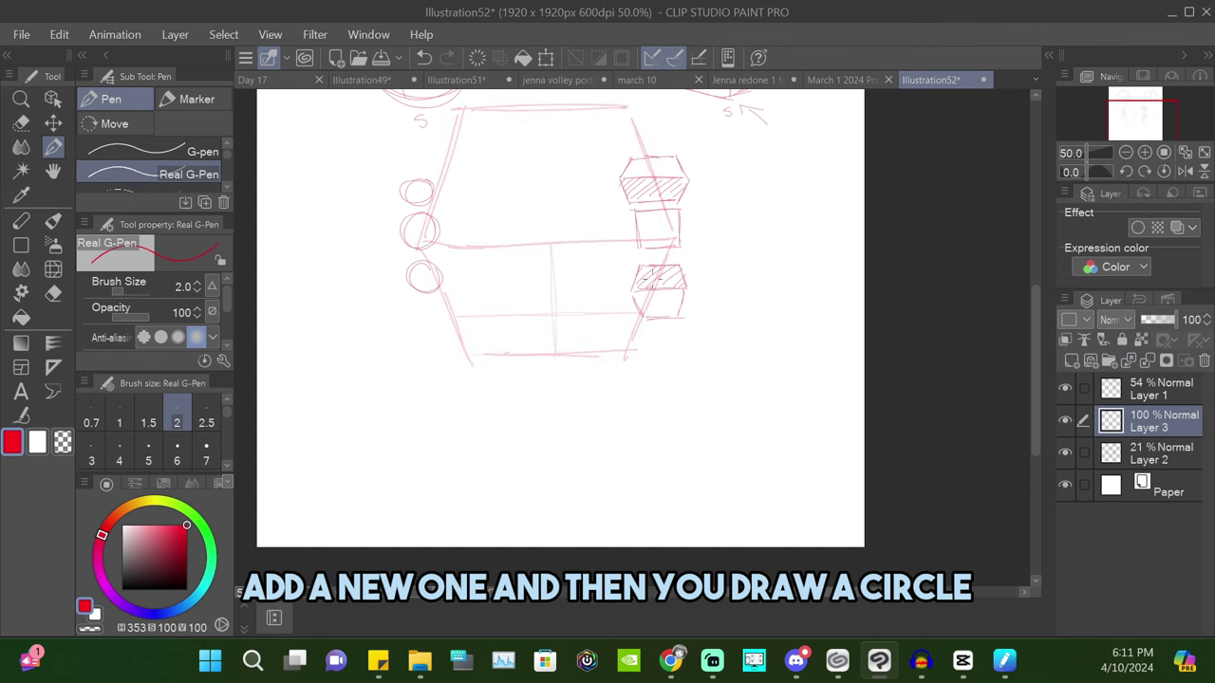
mouse_move(665, 254)
mouse_down()
mouse_move(652, 179)
mouse_move(537, 116)
mouse_move(455, 283)
mouse_move(583, 347)
mouse_up()
mouse_move(668, 220)
mouse_down()
mouse_move(435, 235)
mouse_move(532, 347)
mouse_move(443, 177)
mouse_move(654, 273)
mouse_move(474, 125)
mouse_move(527, 347)
mouse_move(687, 239)
mouse_up()
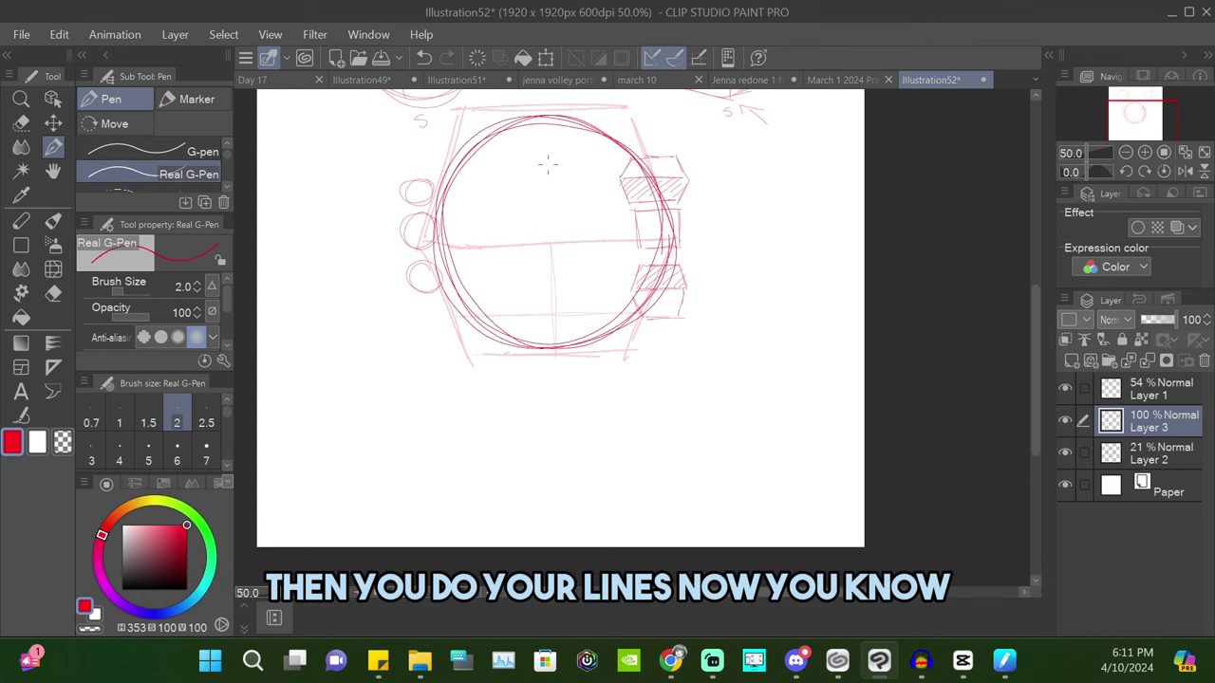
Draw a vertical centre line down the circle and a curved eye line across its lower part, following the cube guides.
drag(544, 122, 549, 197)
drag(551, 249, 546, 121)
drag(620, 207, 592, 237)
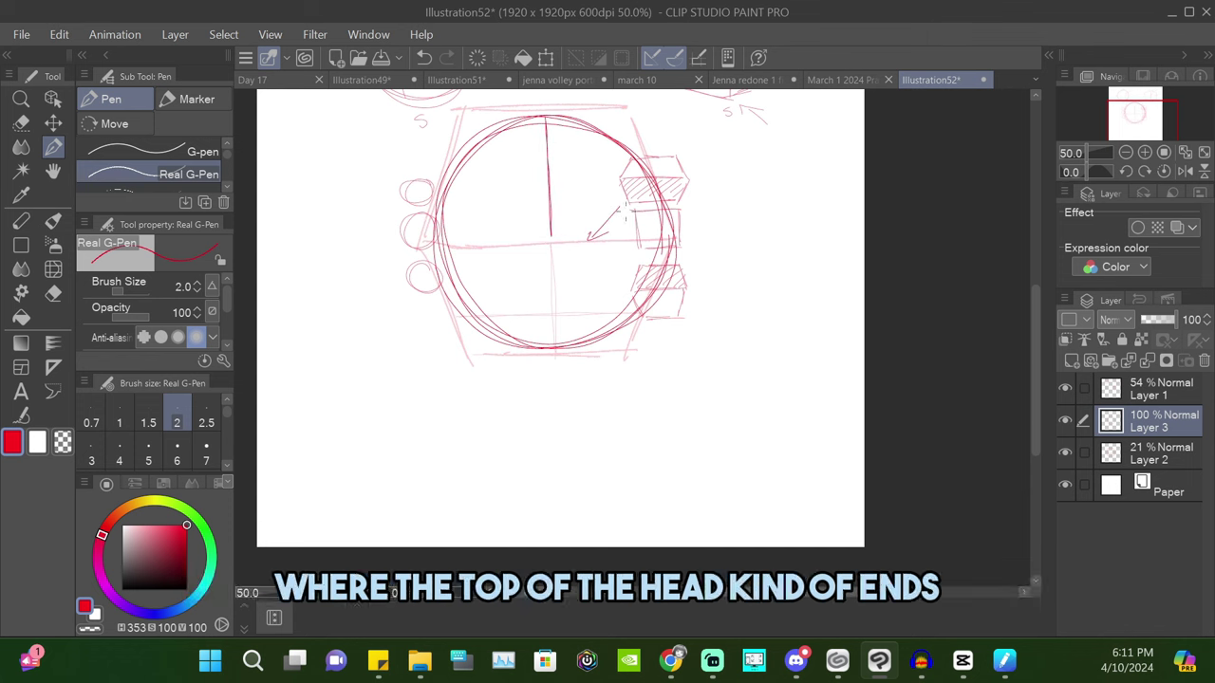
key(ctrl+z)
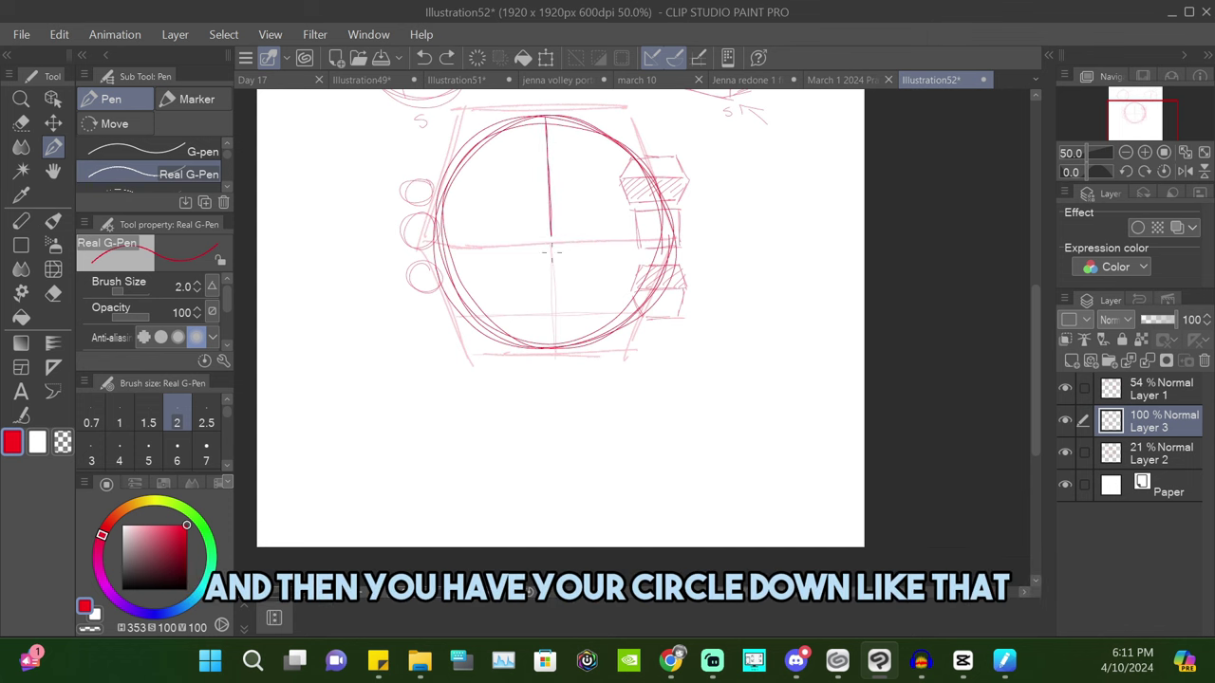
mouse_move(550, 237)
mouse_down()
mouse_move(554, 337)
mouse_move(550, 253)
mouse_up()
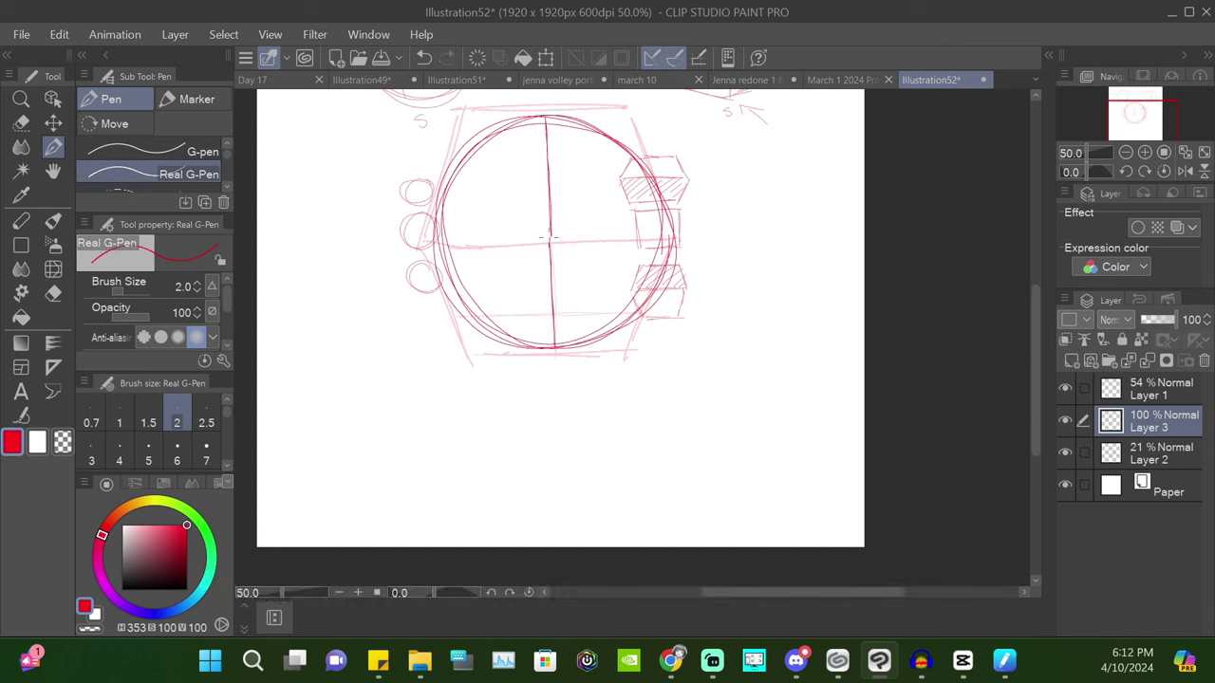
mouse_move(473, 306)
mouse_down()
mouse_move(598, 311)
mouse_move(659, 292)
mouse_move(484, 302)
mouse_move(517, 312)
mouse_move(606, 298)
mouse_up()
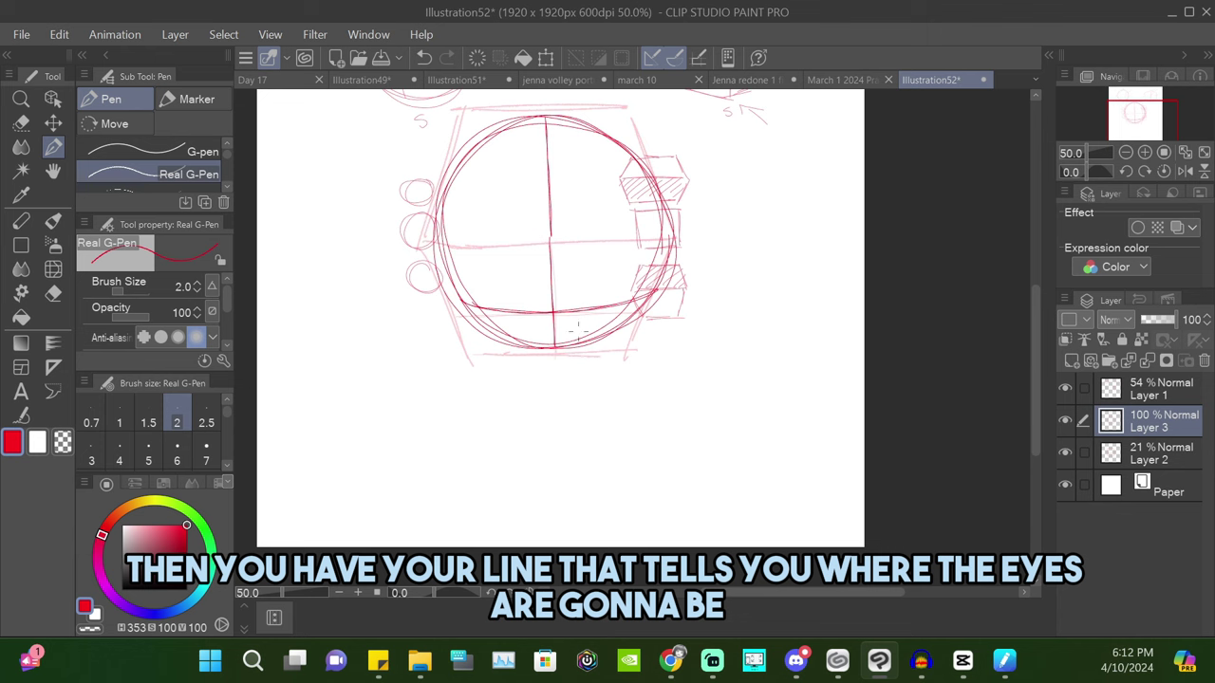
Extend the centre line below the circle to the chin and draw angled jaw lines up both sides.
mouse_move(554, 356)
mouse_down()
mouse_move(555, 373)
mouse_move(553, 336)
mouse_move(563, 370)
mouse_move(639, 326)
mouse_move(674, 243)
mouse_up()
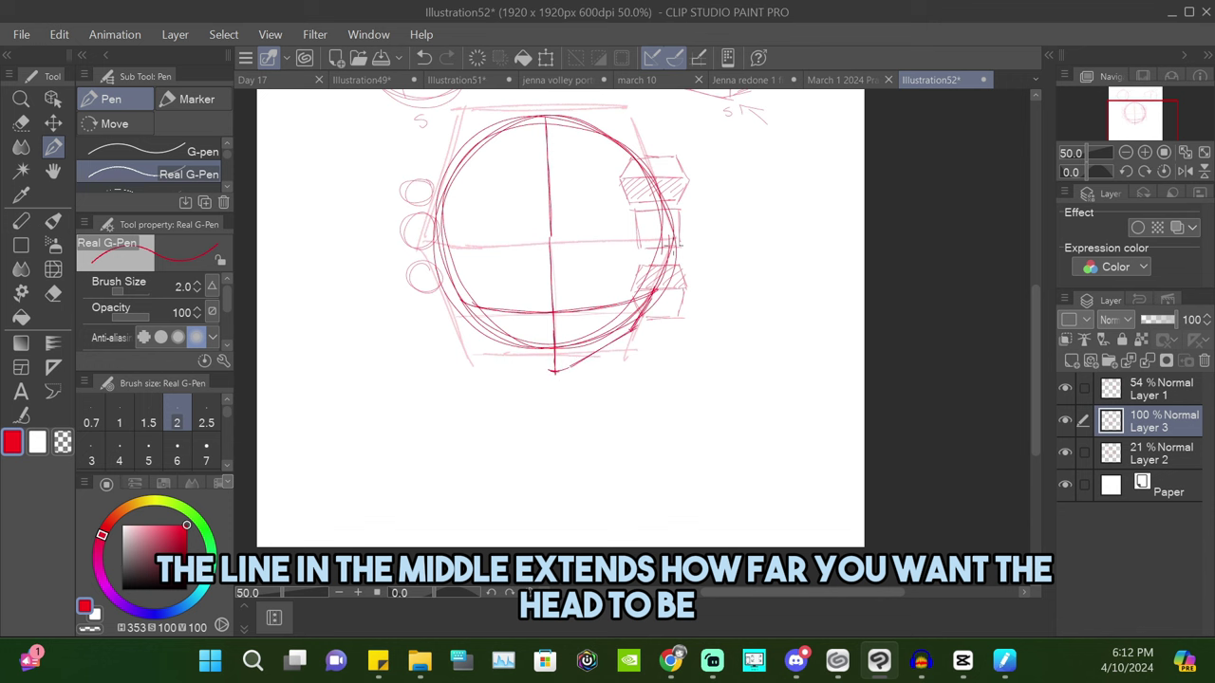
drag(556, 371, 478, 338)
drag(456, 294, 484, 344)
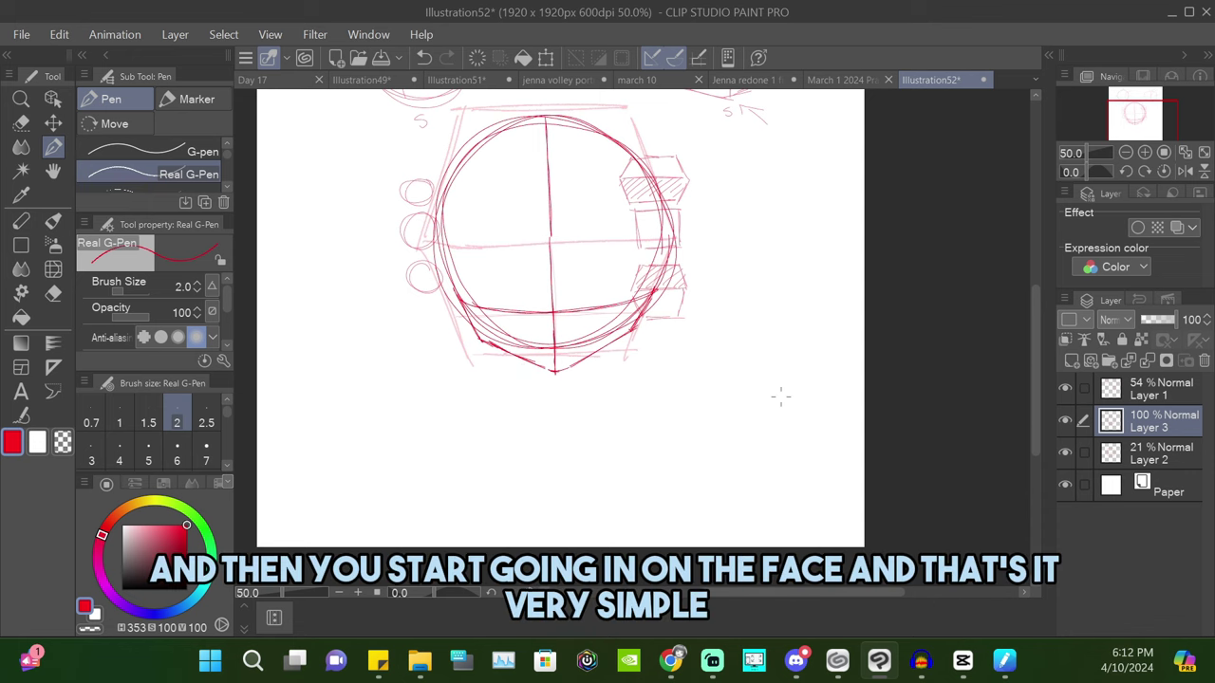
Try sketching an eye just below the curved eye line, to one side of the centre line.
scroll(780, 397, up, 3)
key(h)
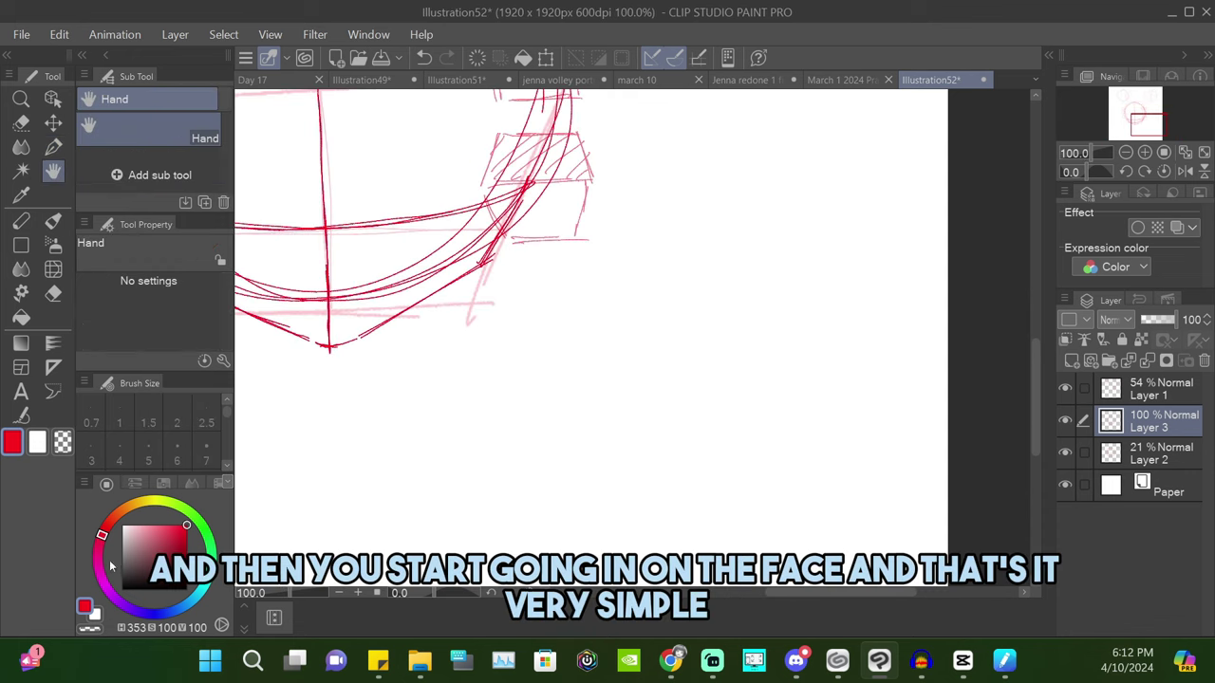
key(p)
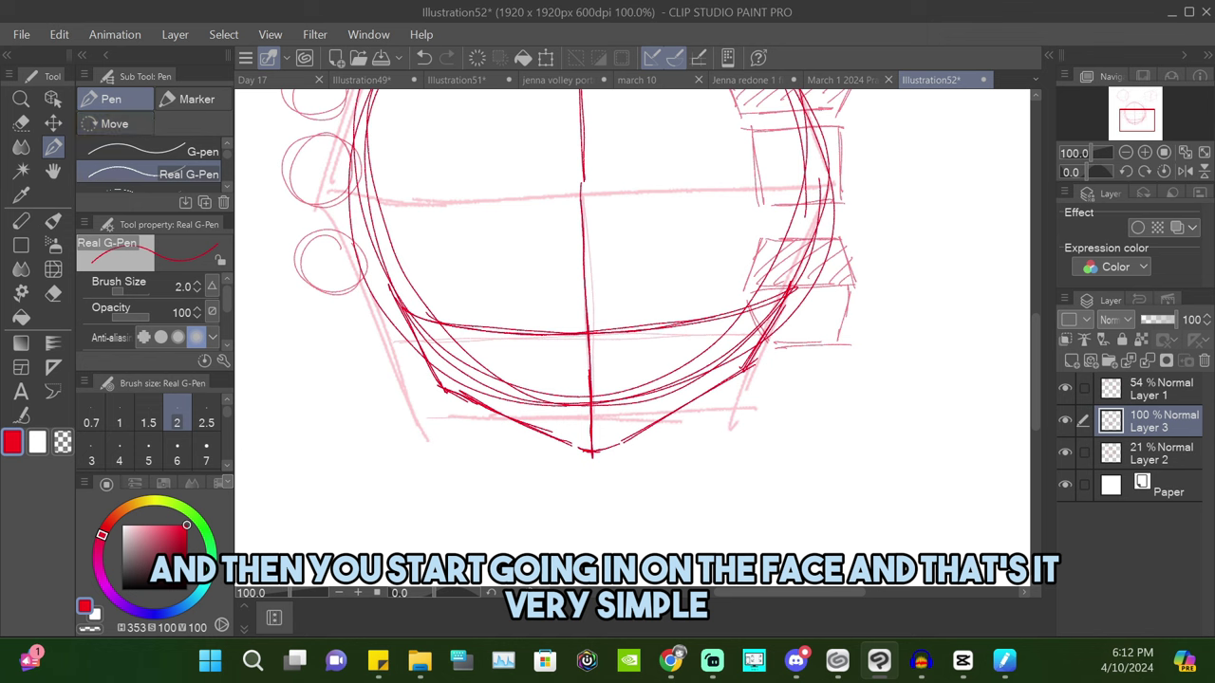
mouse_move(630, 349)
mouse_down()
mouse_move(714, 332)
mouse_move(717, 344)
mouse_move(639, 370)
mouse_up()
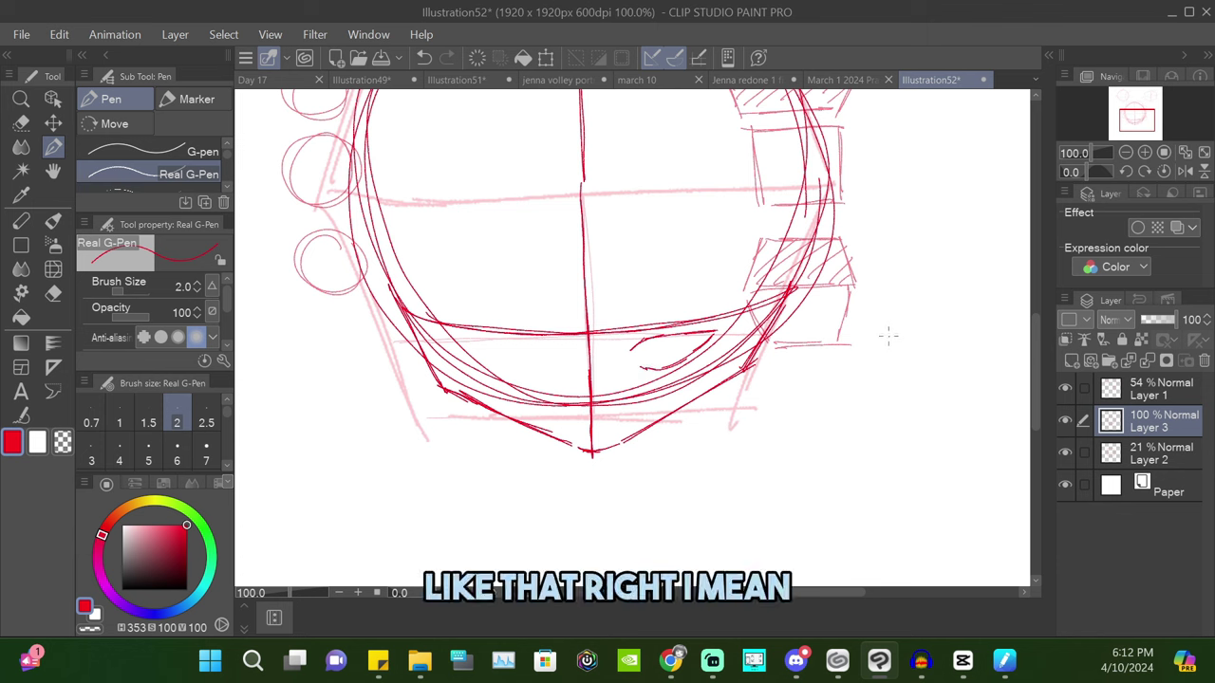
key(ctrl+z)
key(ctrl+z)
key(ctrl+z)
key(ctrl+z)
key(ctrl+z)
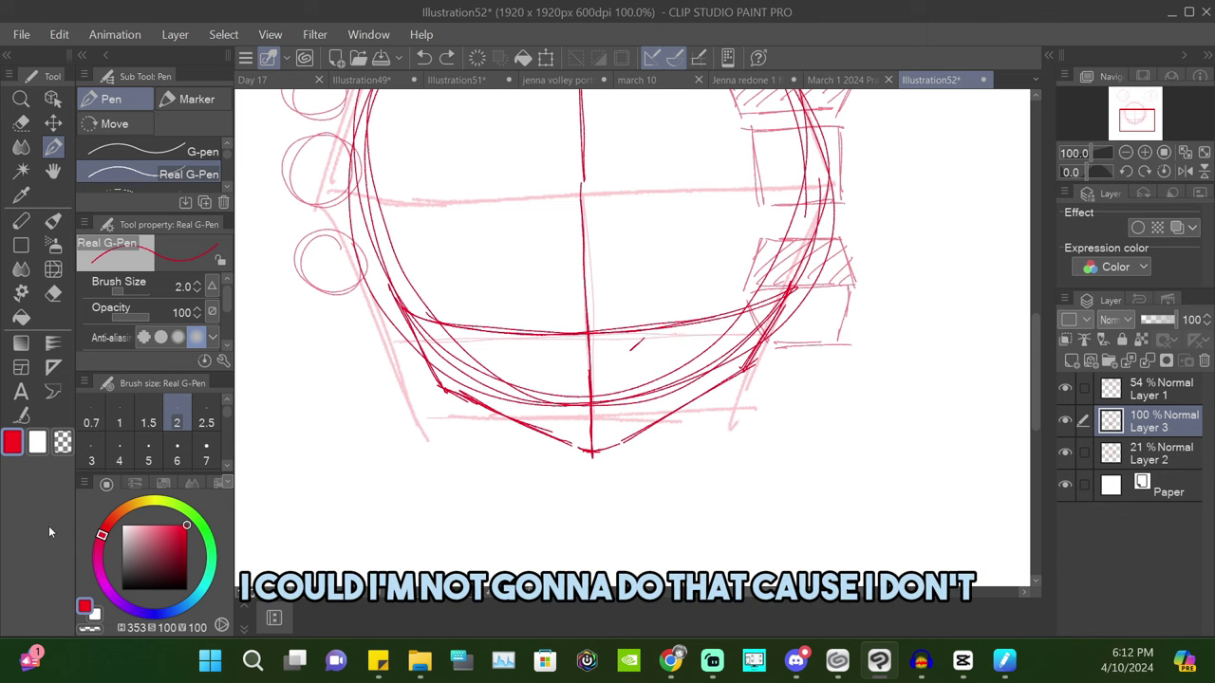
Hide Layer 1 with the sphere and cube sketches, leaving the head construction over its faint cube guide.
click(53, 170)
drag(465, 408, 587, 421)
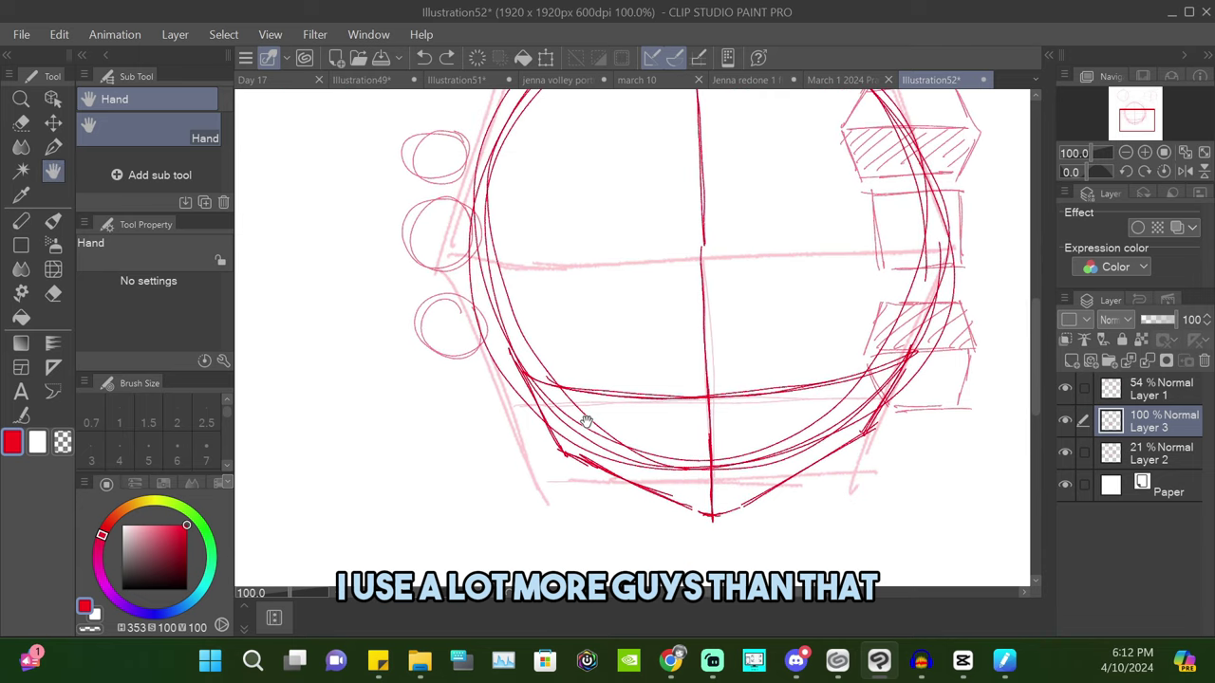
scroll(586, 422, down, 2)
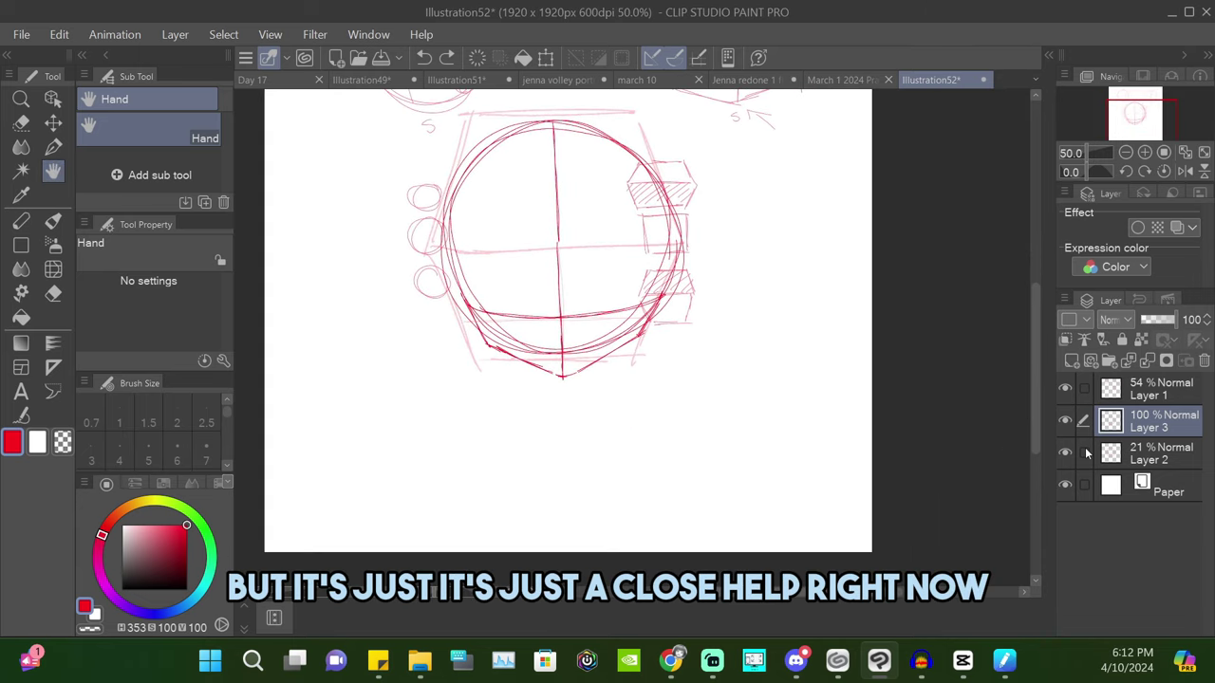
click(1065, 389)
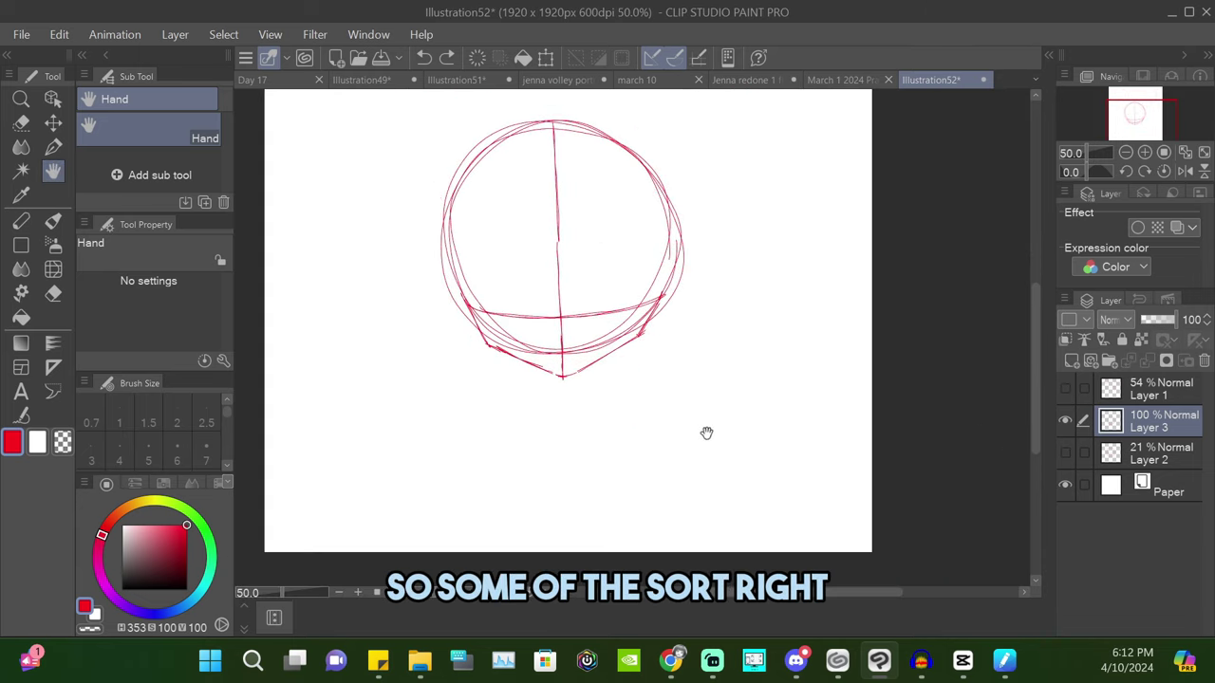
click(1065, 453)
drag(775, 446, 912, 525)
drag(855, 258, 744, 258)
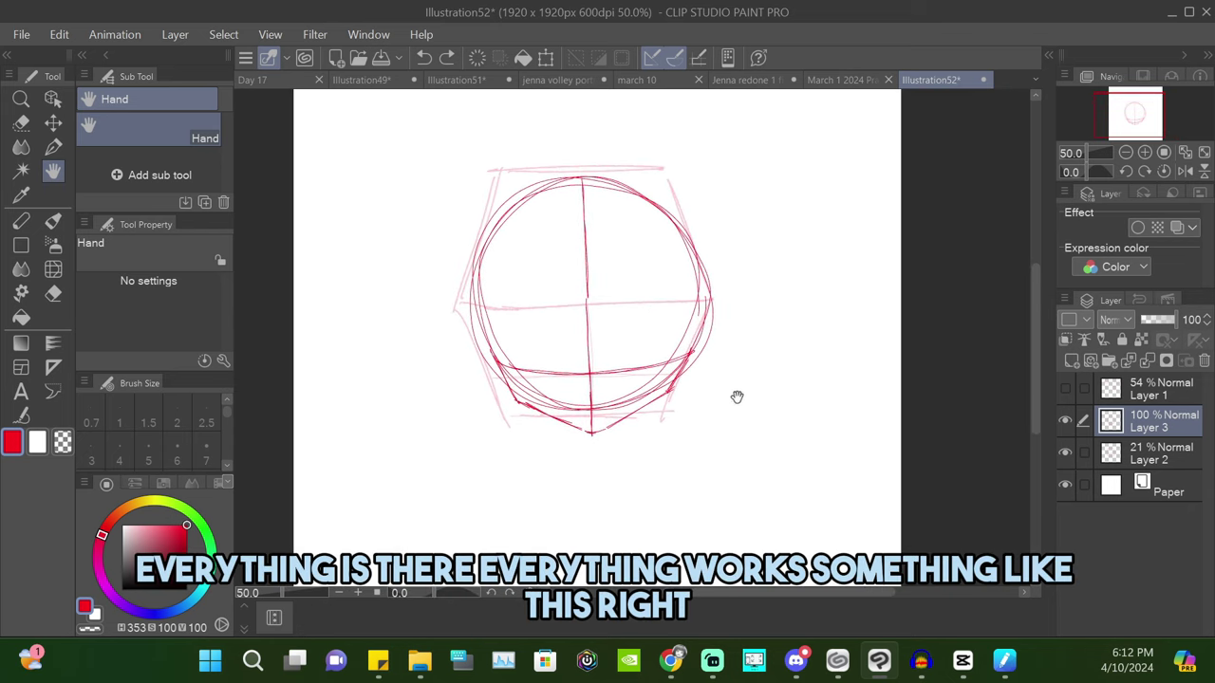
Switch to the Jenna redone 1 fixes canvas and show Layers 2 to 5 in place of the rough Layer 1 construction.
click(752, 82)
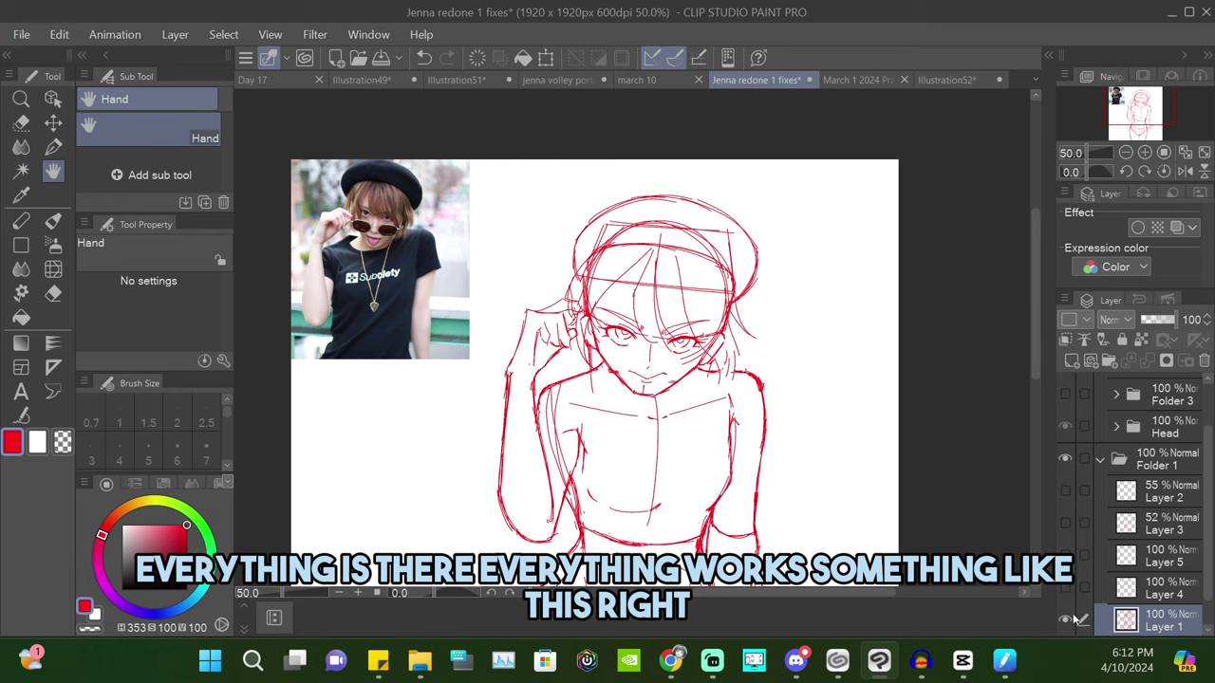
click(1067, 619)
drag(1071, 496, 1067, 590)
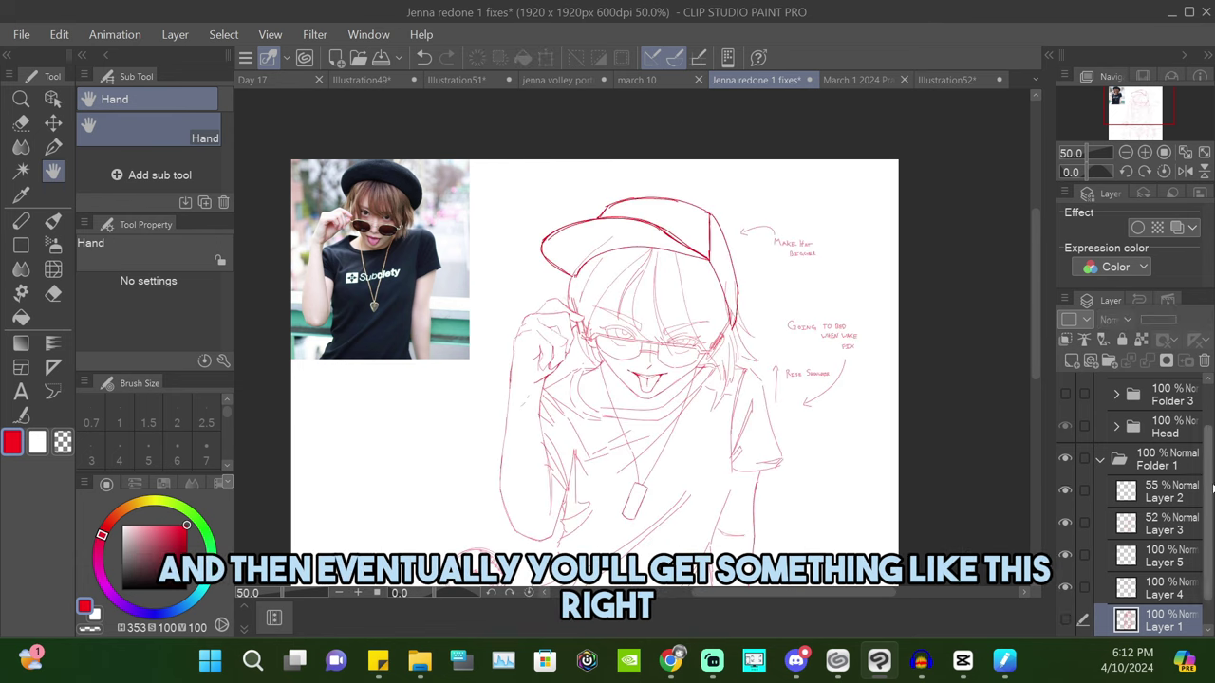
click(1067, 622)
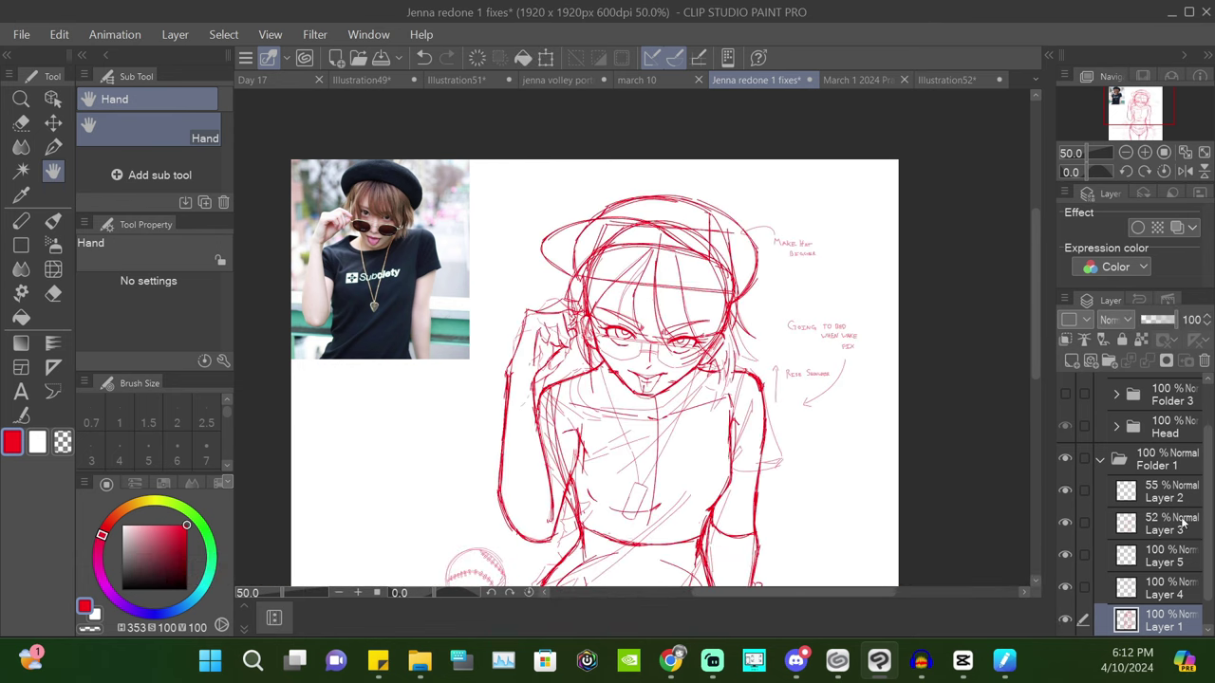
click(1065, 619)
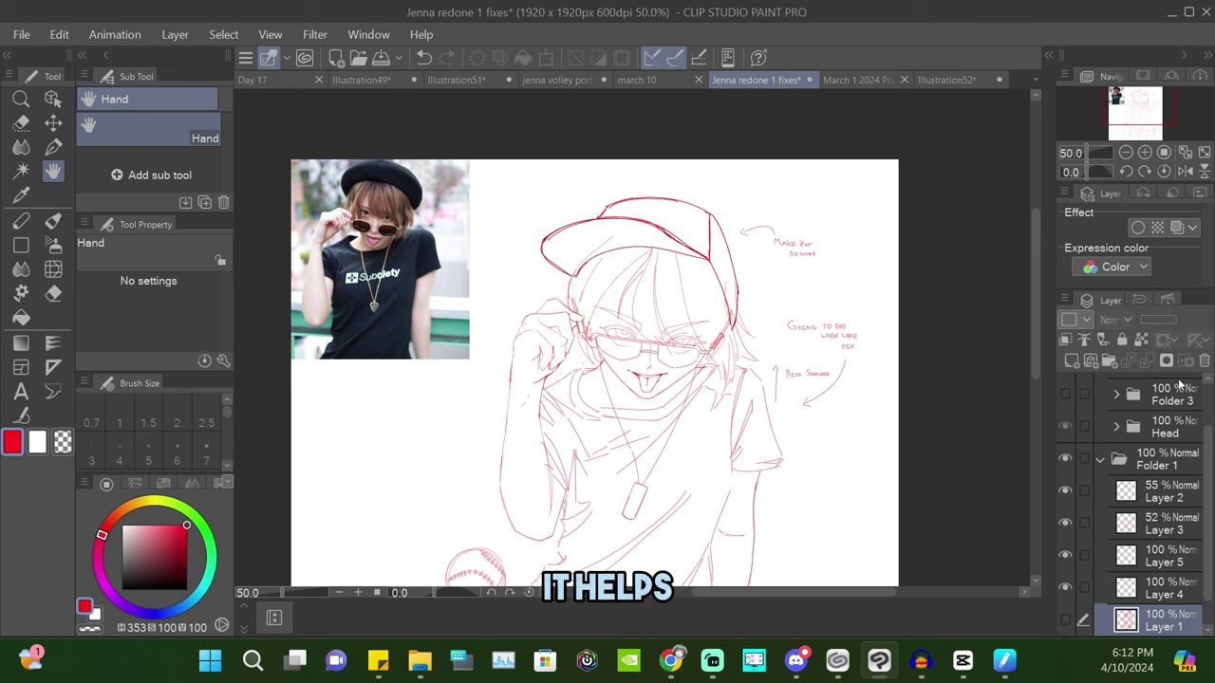
Show the rough Layer 1 construction at 30% opacity and reveal the line art in Folder 2.
click(1065, 619)
drag(1160, 323, 1146, 320)
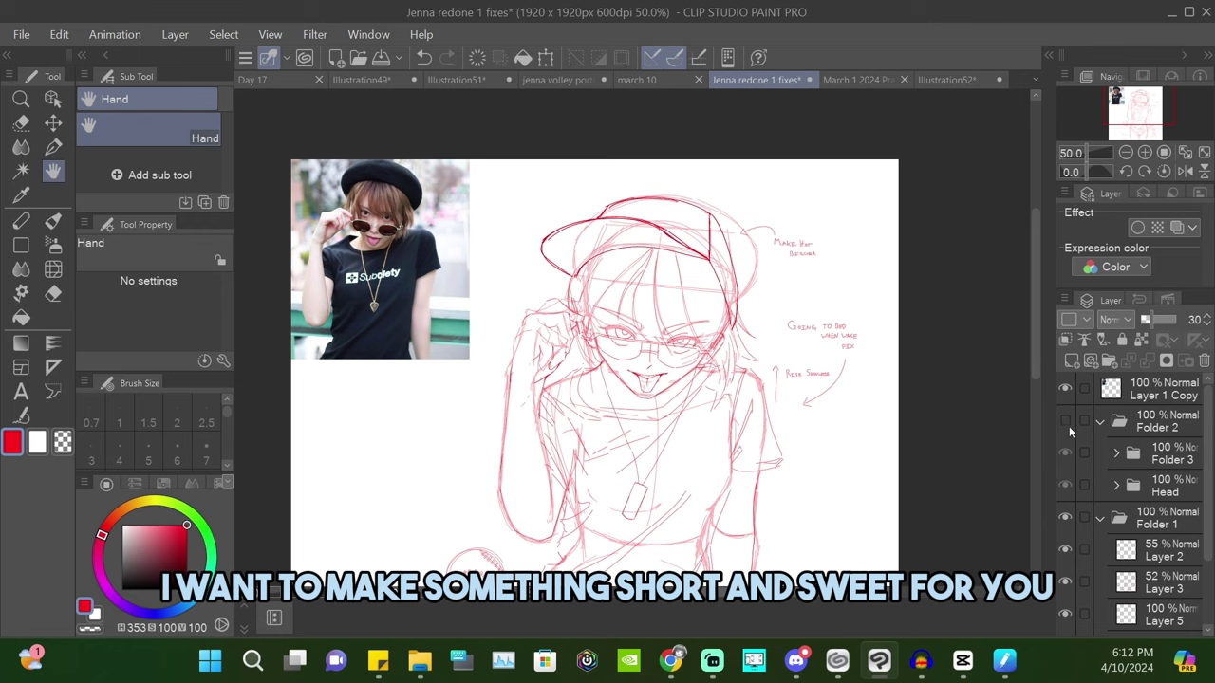
click(1066, 422)
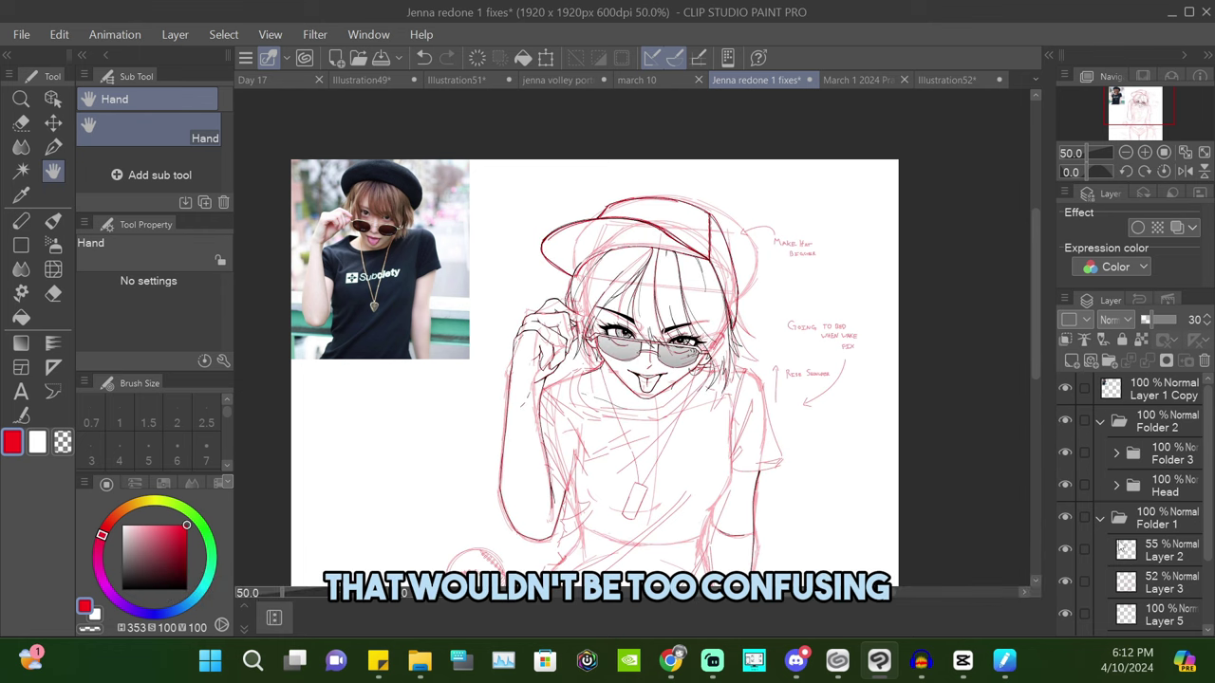
click(1081, 535)
click(1088, 532)
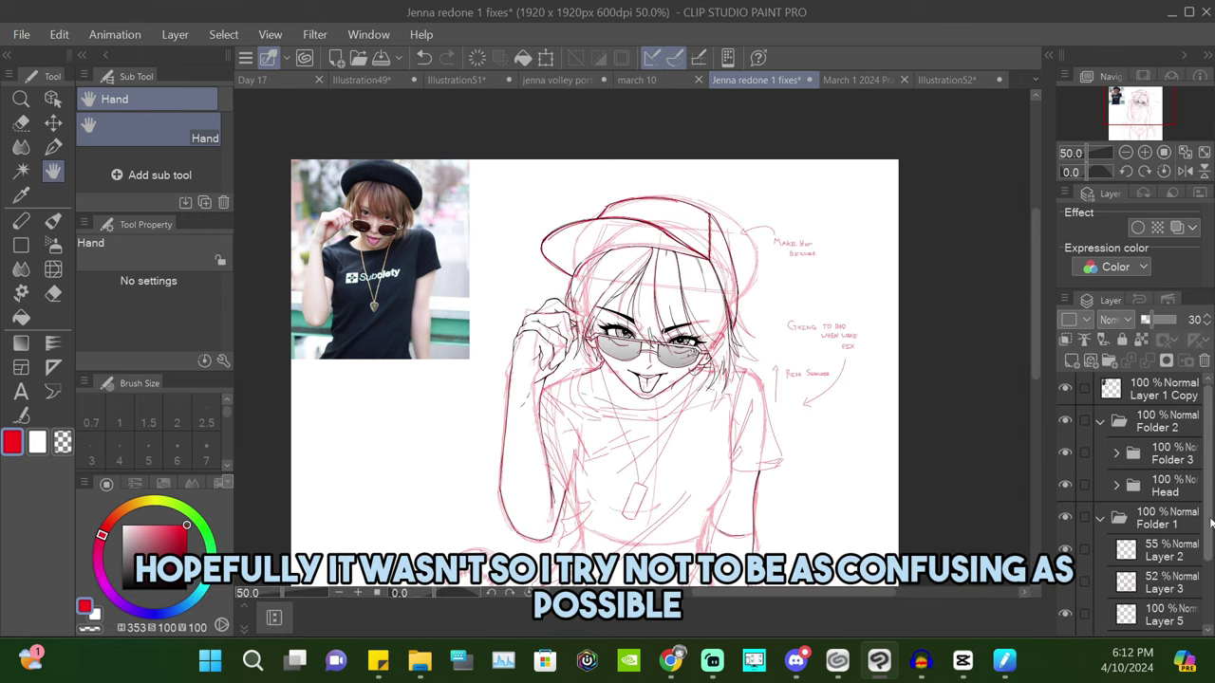
Hide the rough Layer 1 construction and collapse Folder 1, keeping the folder itself visible.
scroll(1211, 523, down, 3)
click(1065, 589)
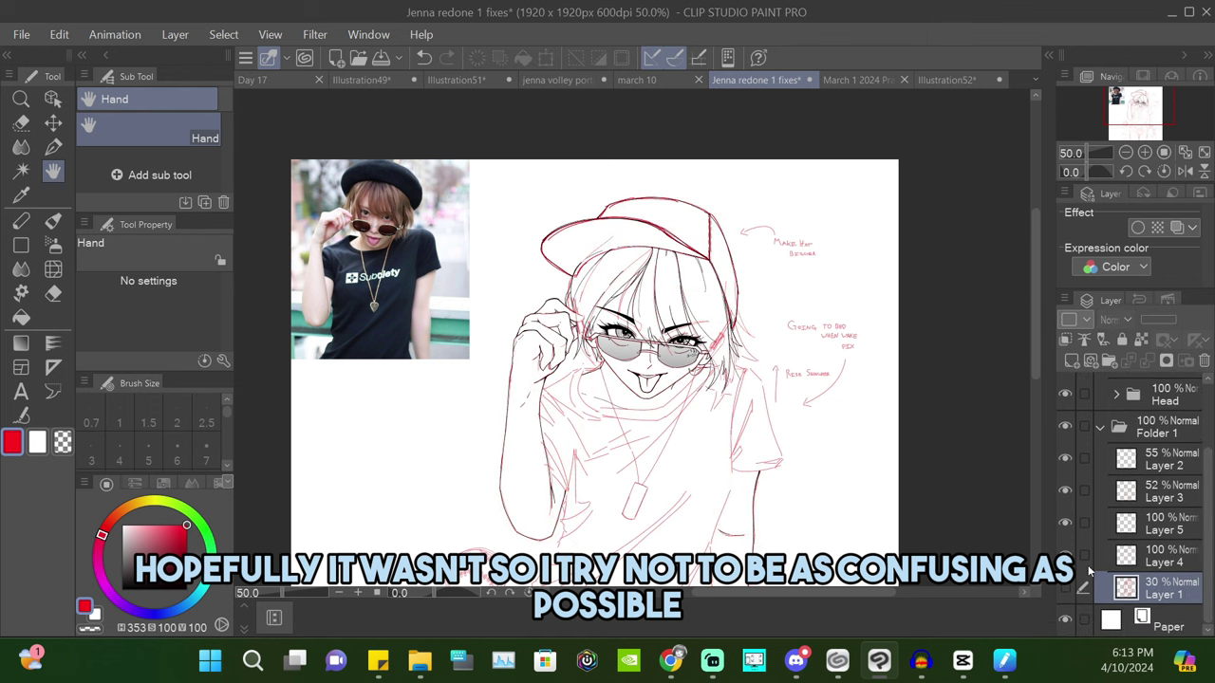
click(1066, 427)
click(1066, 428)
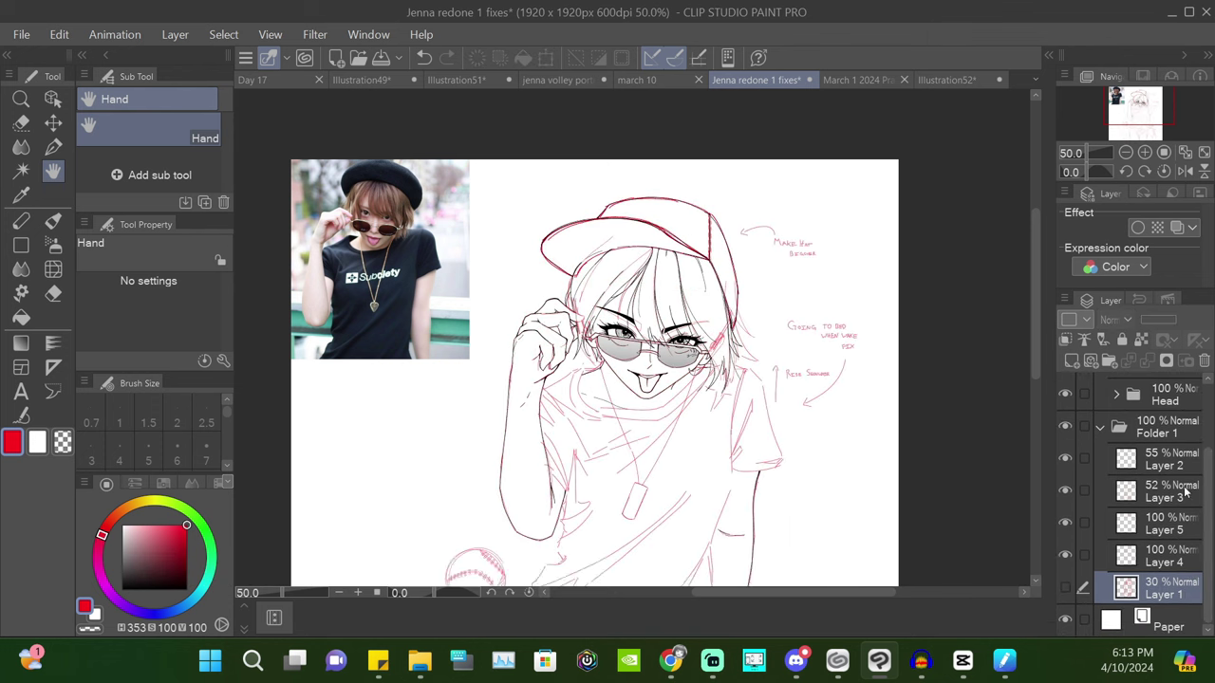
scroll(1185, 491, up, 2)
click(1102, 479)
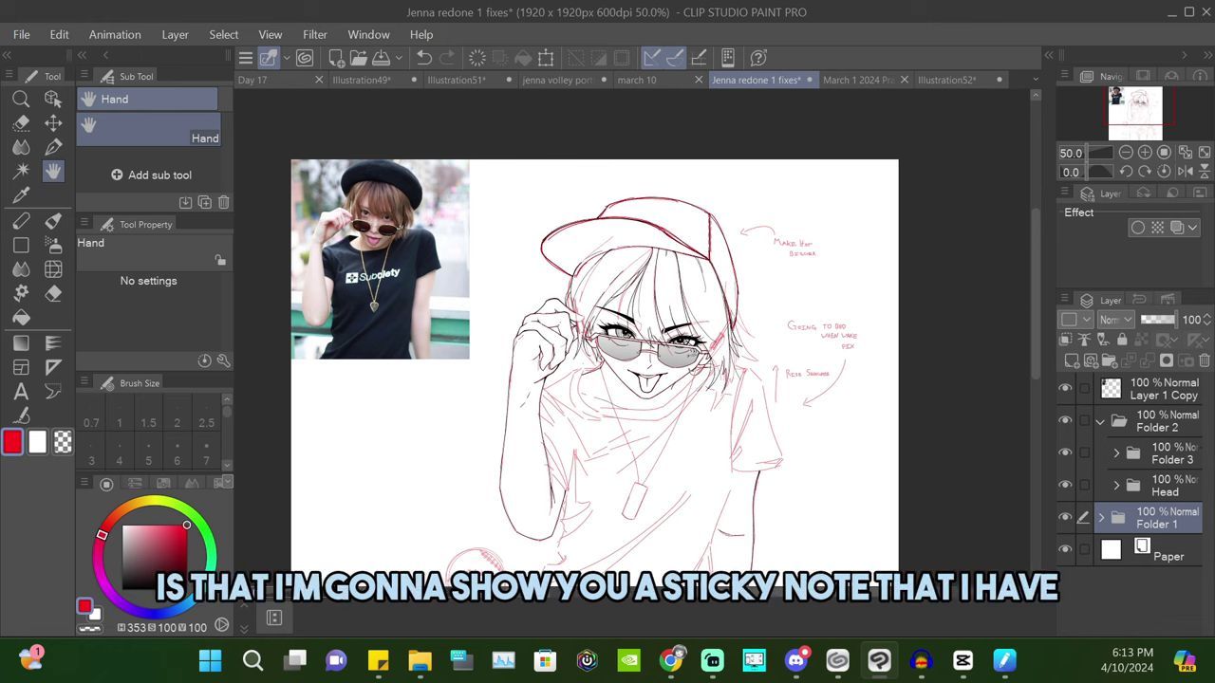
Switch to Sticky Notes, move the note clear of the drawing, and delete its "A sign of affection" line with the blank line below.
click(378, 661)
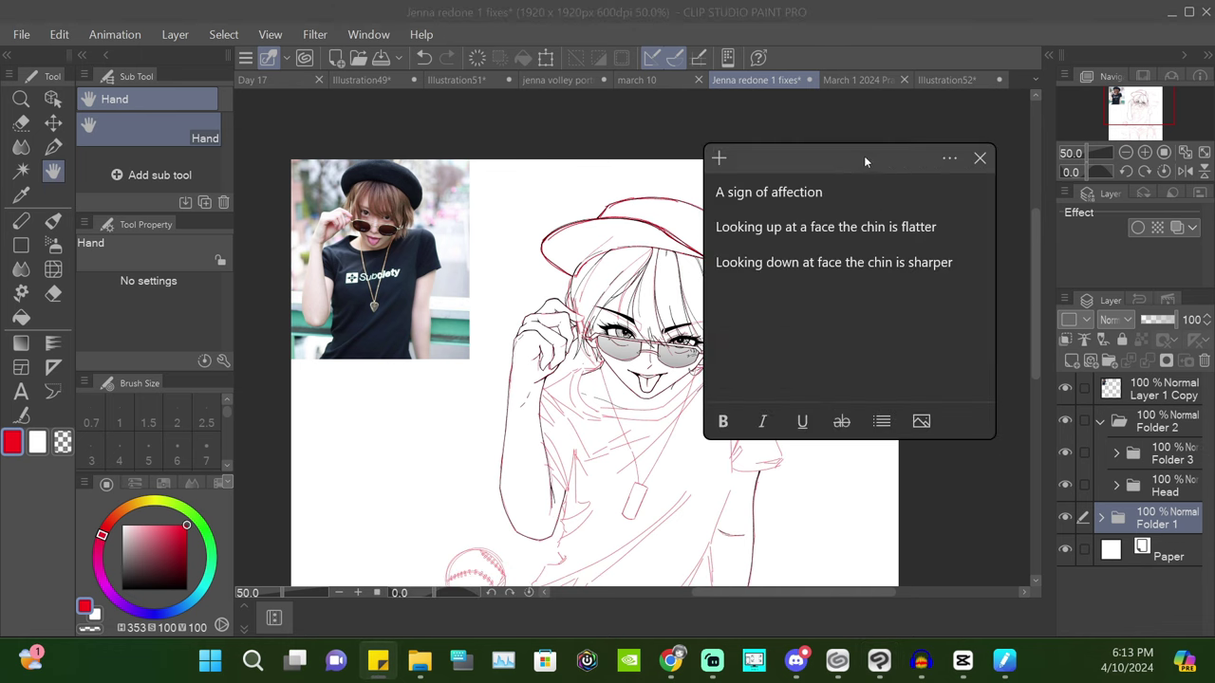
drag(864, 159, 942, 100)
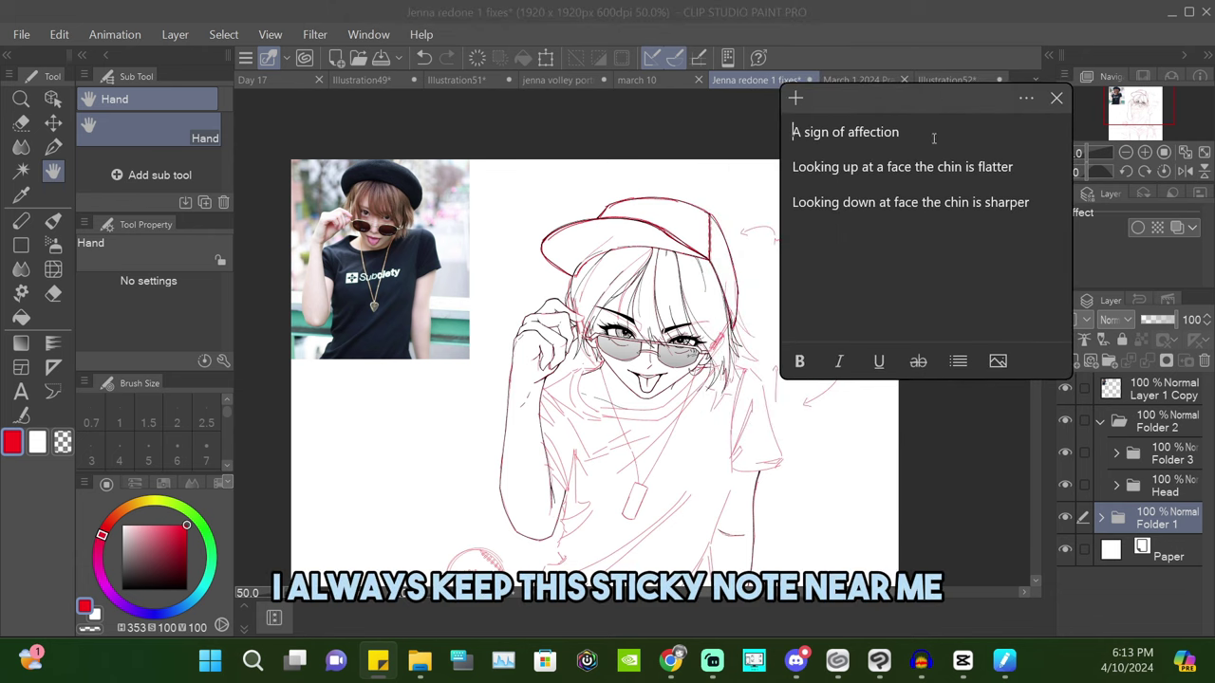
triple_click(933, 139)
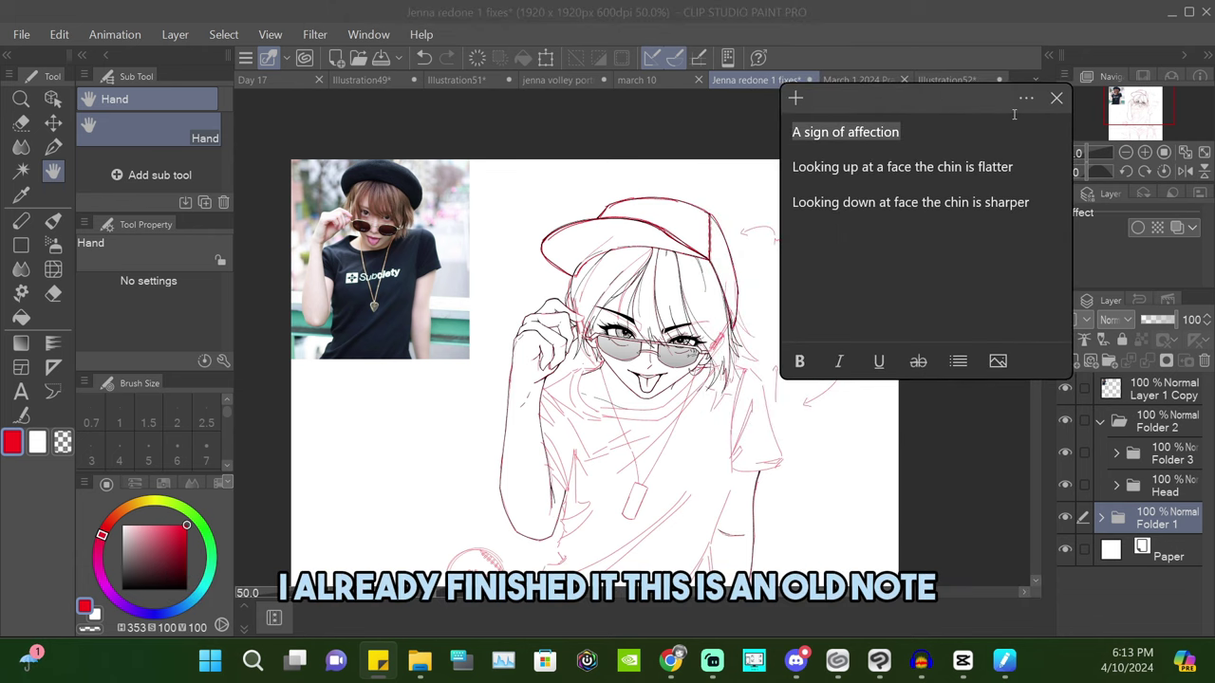
key(BackSpace)
key(Down)
key(BackSpace)
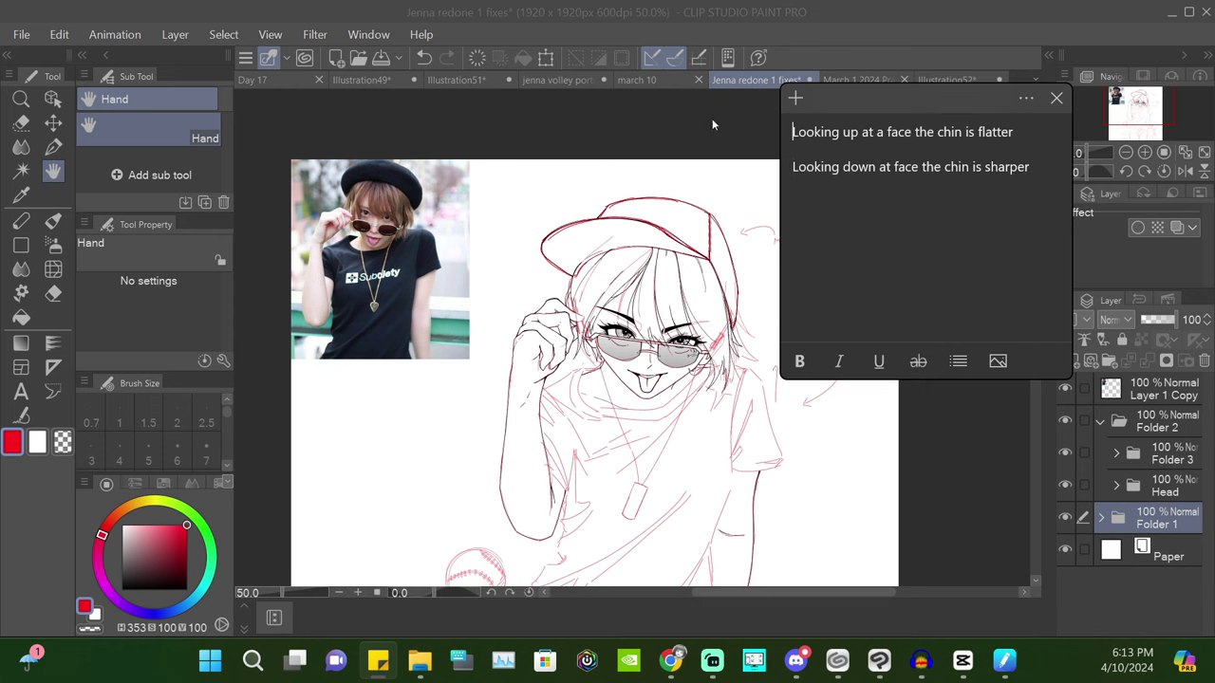
Highlight the note's line about looking up at a face, ending with only the words "chin is flatter" selected.
triple_click(890, 132)
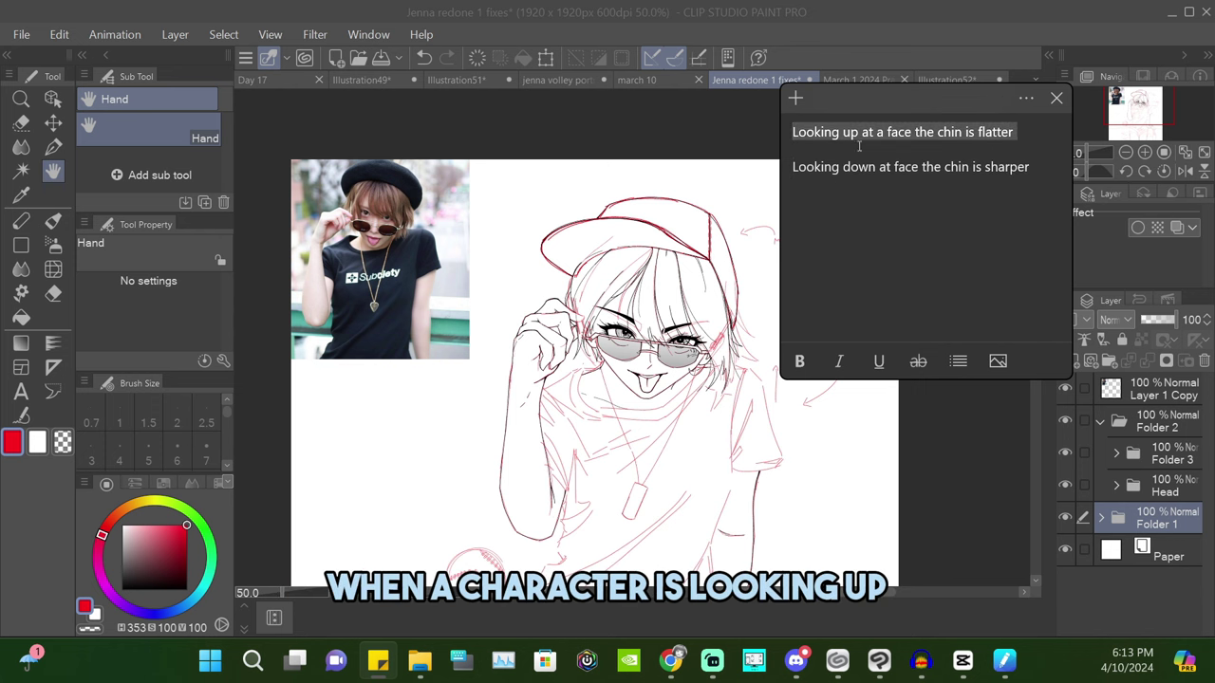
click(859, 146)
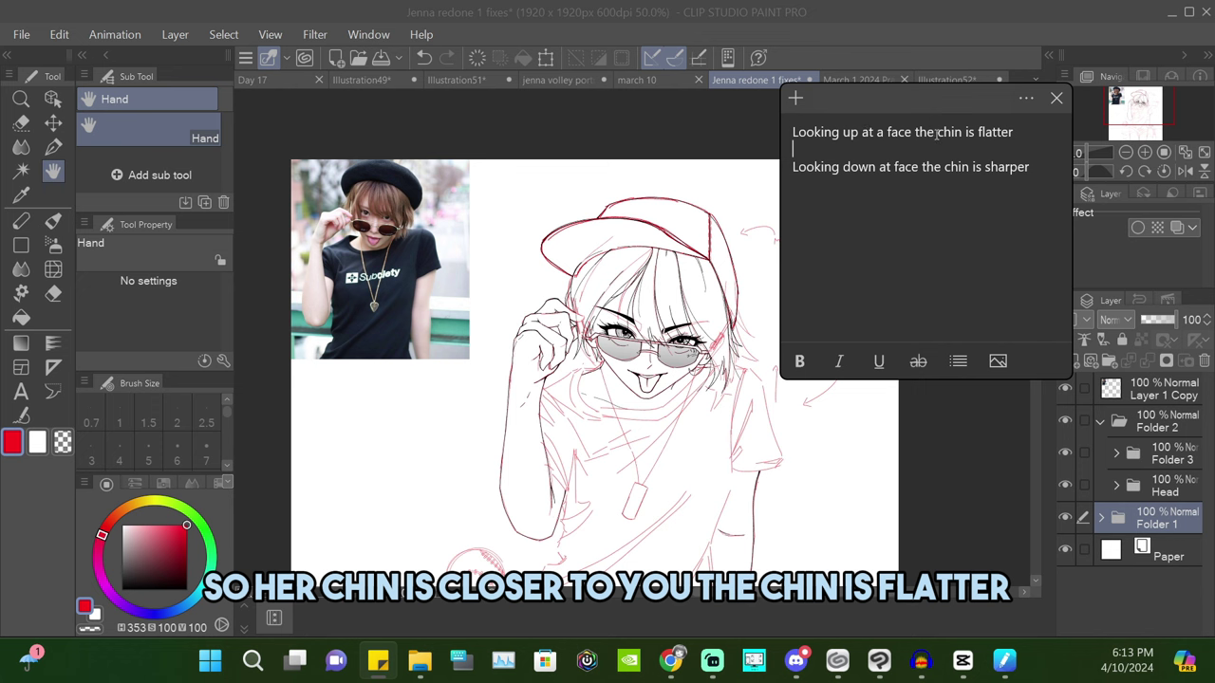
drag(937, 133, 1019, 133)
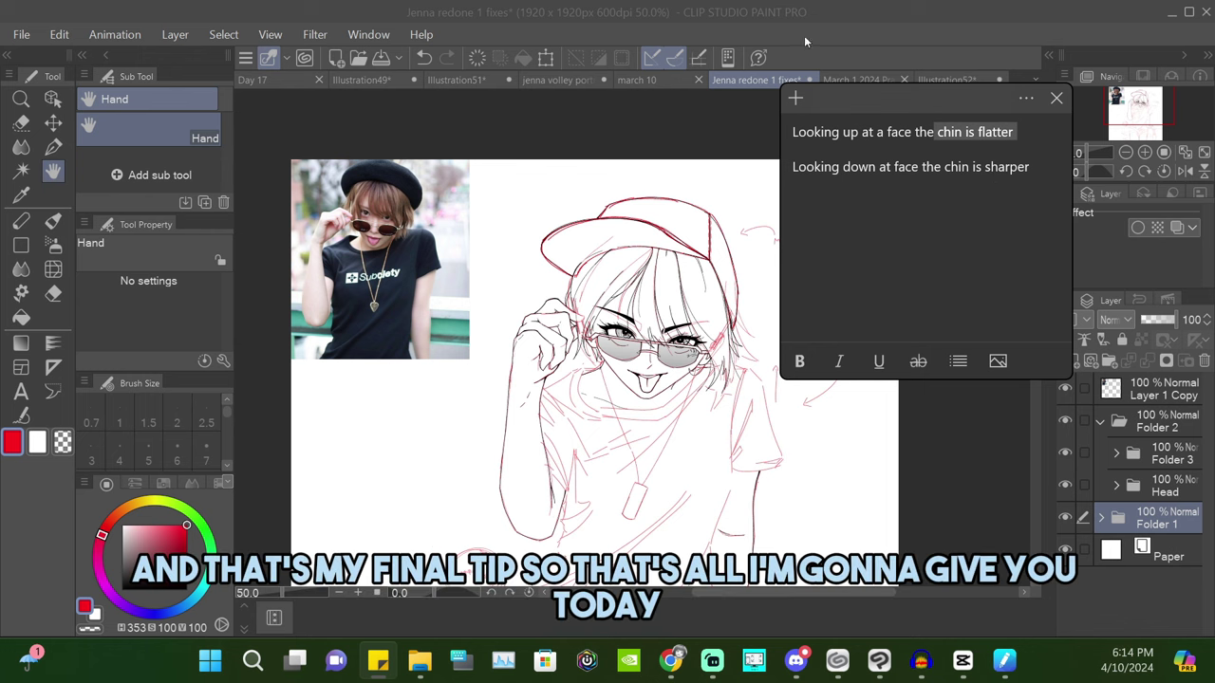
Put the sticky note away and return to the Jenna redone 1 fixes canvas in Clip Studio Paint.
mouse_move(868, 107)
mouse_down()
mouse_move(912, 113)
mouse_move(869, 108)
mouse_up()
click(378, 660)
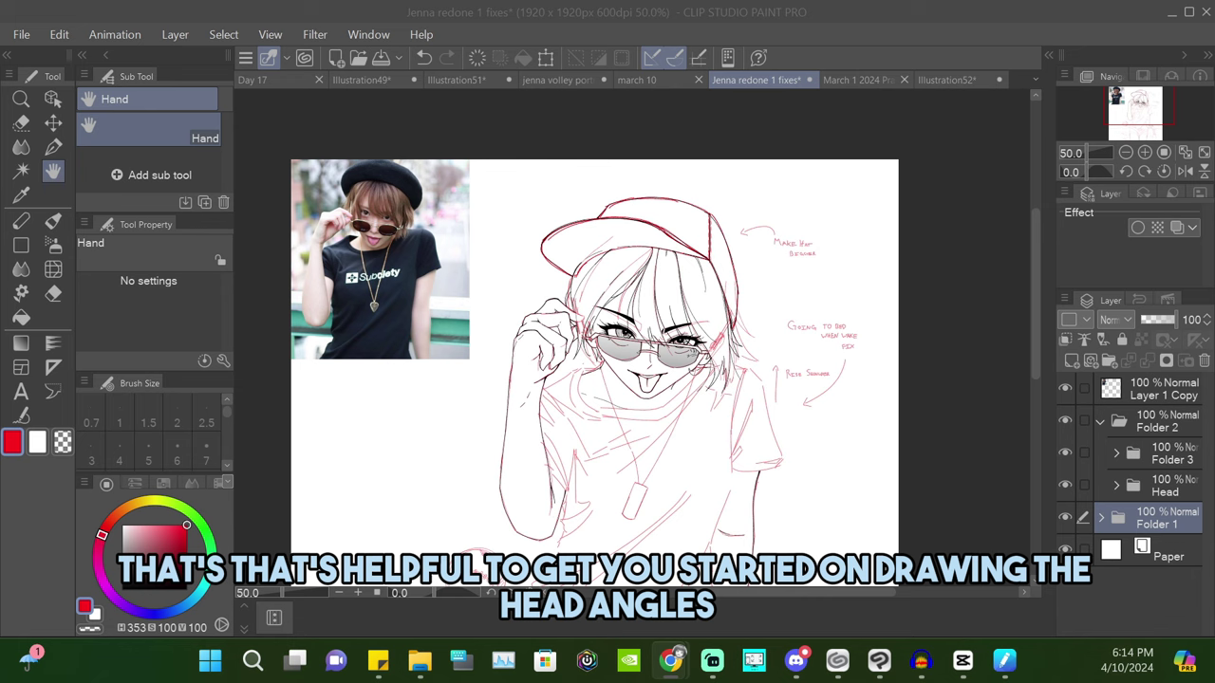
click(940, 463)
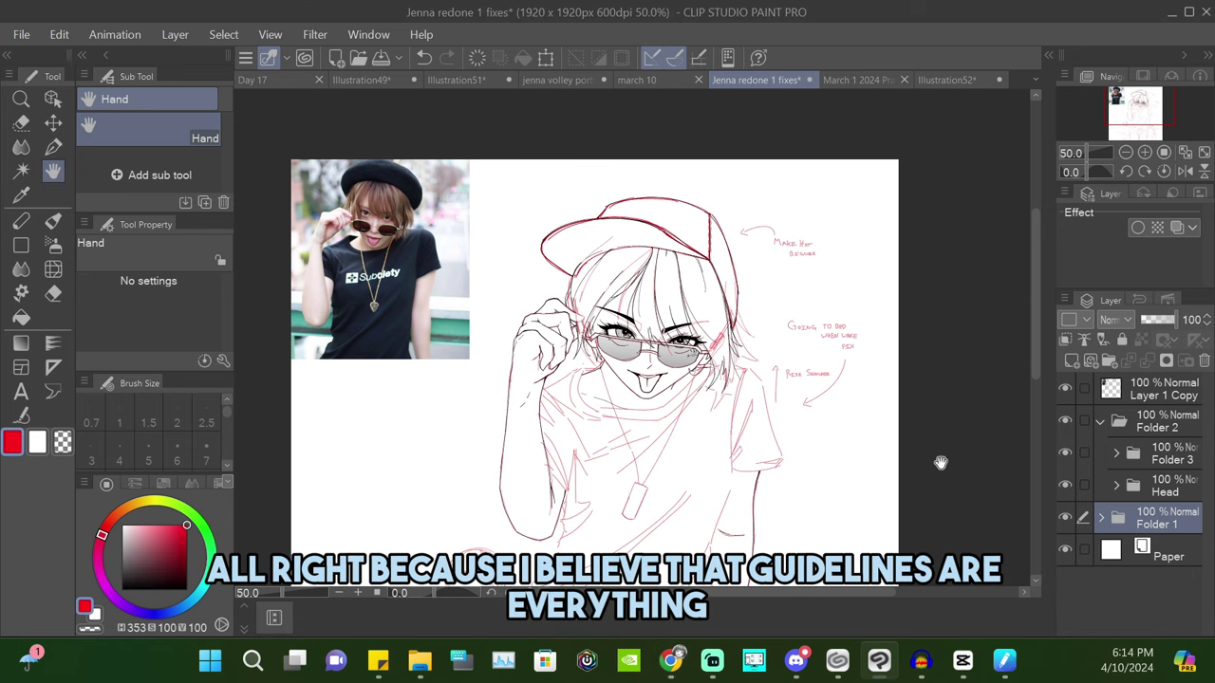